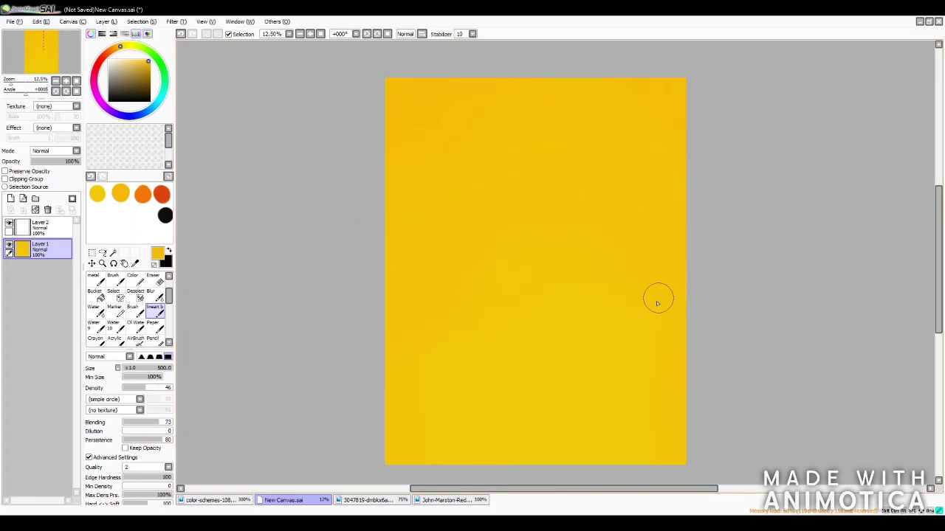
Paint orange across the upper part of the yellow background and blend it downward, with brush density and blending at 100
{"action": "left_click_drag", "start_coordinate": [158, 392], "coordinate": [174, 390]}
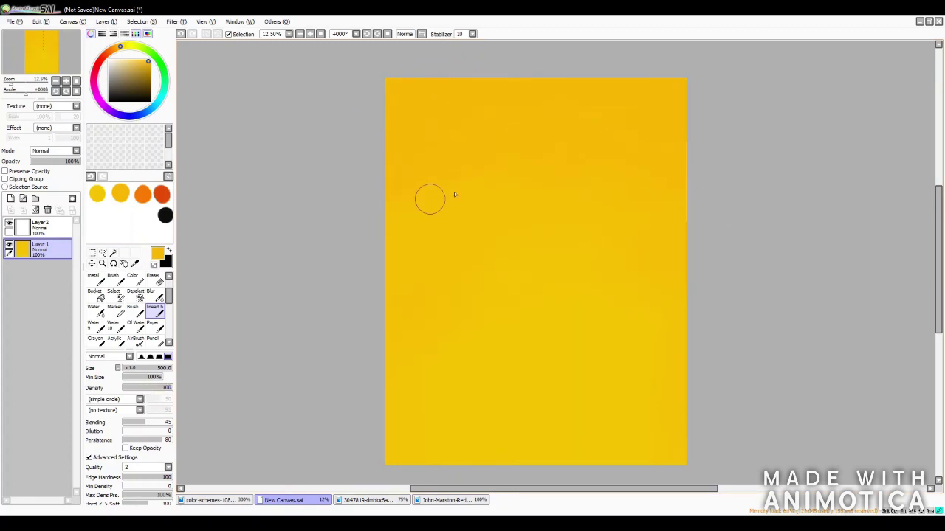
{"action": "left_click", "coordinate": [142, 194]}
{"action": "mouse_move", "coordinate": [391, 129]}
{"action": "left_mouse_down"}
{"action": "mouse_move", "coordinate": [428, 95]}
{"action": "mouse_move", "coordinate": [532, 71]}
{"action": "mouse_move", "coordinate": [473, 122]}
{"action": "mouse_move", "coordinate": [614, 97]}
{"action": "mouse_move", "coordinate": [497, 194]}
{"action": "mouse_move", "coordinate": [698, 90]}
{"action": "left_mouse_up"}
{"action": "left_click_drag", "start_coordinate": [606, 100], "coordinate": [457, 162]}
{"action": "left_click", "coordinate": [155, 422]}
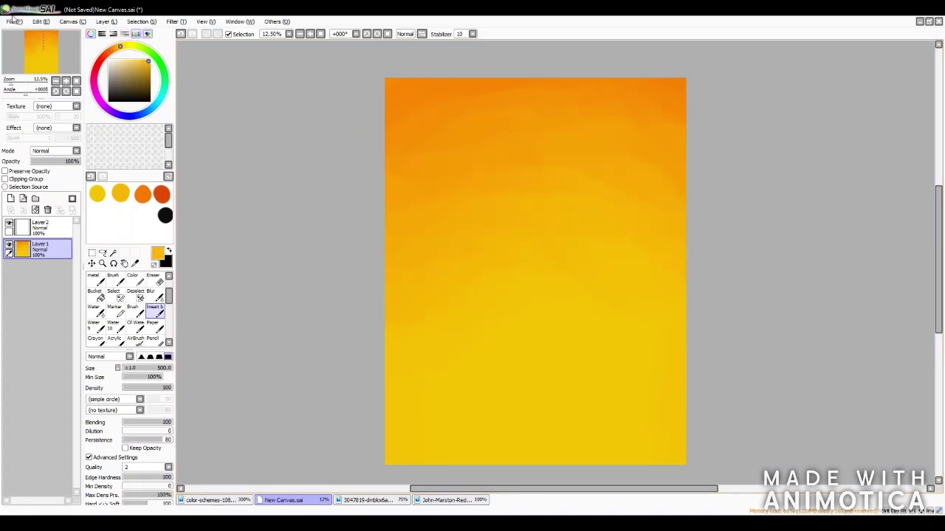
Add a new layer and paint a solid black hill silhouette across the lower part of the canvas
{"action": "left_click", "coordinate": [165, 215]}
{"action": "left_click", "coordinate": [10, 198]}
{"action": "left_click", "coordinate": [152, 325]}
{"action": "left_click_drag", "start_coordinate": [384, 382], "coordinate": [453, 357]}
{"action": "left_click_drag", "start_coordinate": [386, 382], "coordinate": [499, 392]}
{"action": "mouse_move", "coordinate": [465, 378]}
{"action": "left_mouse_down"}
{"action": "mouse_move", "coordinate": [598, 334]}
{"action": "mouse_move", "coordinate": [662, 337]}
{"action": "mouse_move", "coordinate": [684, 378]}
{"action": "left_mouse_up"}
{"action": "left_click", "coordinate": [157, 495]}
{"action": "left_click", "coordinate": [169, 500]}
{"action": "left_click", "coordinate": [126, 495]}
{"action": "mouse_move", "coordinate": [410, 435]}
{"action": "left_mouse_down"}
{"action": "mouse_move", "coordinate": [468, 425]}
{"action": "mouse_move", "coordinate": [621, 440]}
{"action": "mouse_move", "coordinate": [675, 380]}
{"action": "mouse_move", "coordinate": [655, 333]}
{"action": "mouse_move", "coordinate": [499, 362]}
{"action": "mouse_move", "coordinate": [446, 357]}
{"action": "mouse_move", "coordinate": [386, 379]}
{"action": "mouse_move", "coordinate": [407, 400]}
{"action": "mouse_move", "coordinate": [619, 394]}
{"action": "mouse_move", "coordinate": [475, 388]}
{"action": "mouse_move", "coordinate": [533, 344]}
{"action": "mouse_move", "coordinate": [605, 338]}
{"action": "mouse_move", "coordinate": [534, 362]}
{"action": "mouse_move", "coordinate": [460, 418]}
{"action": "left_mouse_up"}
Shape the black hills' upper edge into an irregular ridge by adjusting the brush size and erasing along it
{"action": "key", "text": "bracketleft"}
{"action": "key", "text": "bracketleft"}
{"action": "key", "text": "bracketleft"}
{"action": "key", "text": "bracketleft"}
{"action": "key", "text": "bracketleft"}
{"action": "key", "text": "bracketleft"}
{"action": "key", "text": "bracketleft"}
{"action": "key", "text": "bracketright"}
{"action": "key", "text": "bracketright"}
{"action": "key", "text": "bracketright"}
{"action": "key", "text": "bracketright"}
{"action": "key", "text": "e"}
{"action": "mouse_move", "coordinate": [475, 364]}
{"action": "left_mouse_down"}
{"action": "mouse_move", "coordinate": [446, 350]}
{"action": "mouse_move", "coordinate": [515, 350]}
{"action": "mouse_move", "coordinate": [481, 368]}
{"action": "mouse_move", "coordinate": [499, 381]}
{"action": "mouse_move", "coordinate": [476, 373]}
{"action": "mouse_move", "coordinate": [498, 384]}
{"action": "mouse_move", "coordinate": [496, 366]}
{"action": "mouse_move", "coordinate": [527, 349]}
{"action": "mouse_move", "coordinate": [511, 379]}
{"action": "mouse_move", "coordinate": [579, 333]}
{"action": "mouse_move", "coordinate": [560, 370]}
{"action": "mouse_move", "coordinate": [542, 367]}
{"action": "mouse_move", "coordinate": [563, 376]}
{"action": "mouse_move", "coordinate": [591, 347]}
{"action": "mouse_move", "coordinate": [579, 380]}
{"action": "mouse_move", "coordinate": [600, 360]}
{"action": "mouse_move", "coordinate": [676, 371]}
{"action": "left_mouse_up"}
Hide the sky and hill layers, and sketch a large head oval and a nose on the empty upper layer
{"action": "key", "text": "Page_Up"}
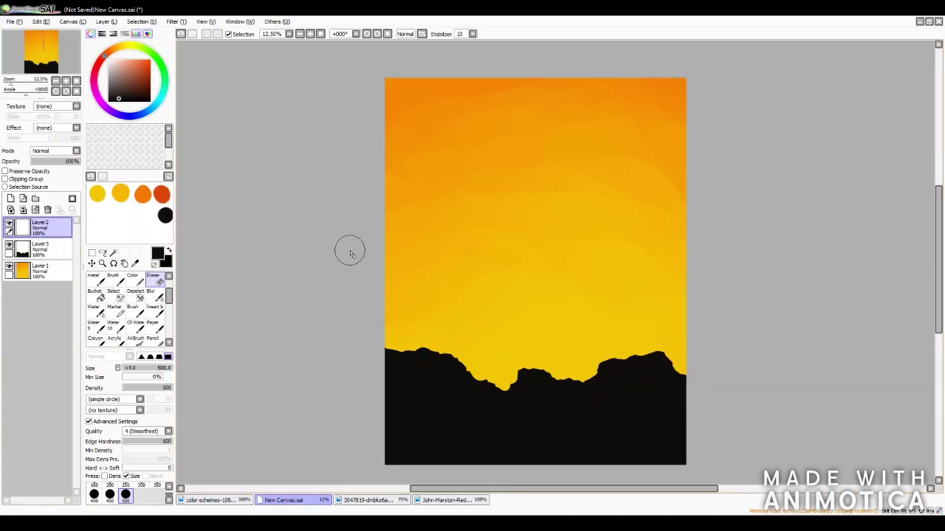
{"action": "key", "text": "w"}
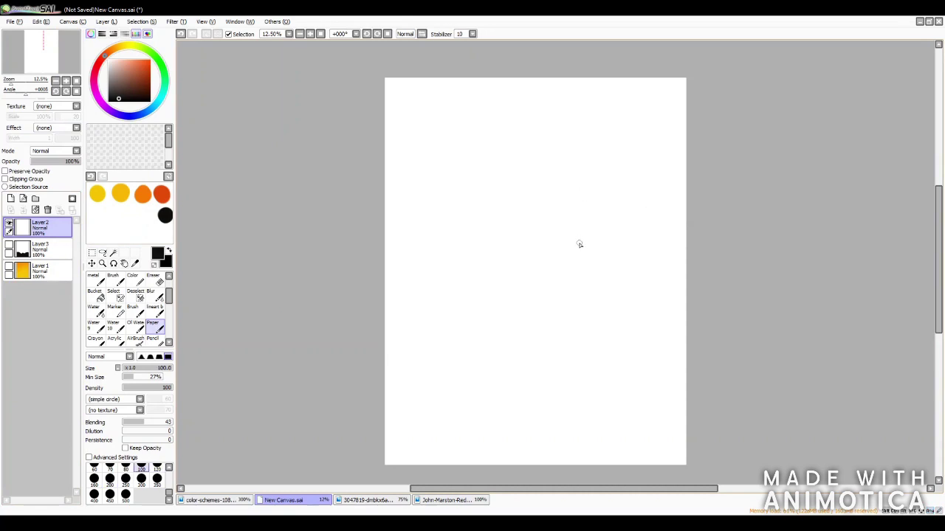
{"action": "left_click_drag", "start_coordinate": [563, 149], "coordinate": [528, 158]}
{"action": "key", "text": "ctrl+z"}
{"action": "left_click_drag", "start_coordinate": [582, 253], "coordinate": [607, 292]}
{"action": "key", "text": "ctrl+z"}
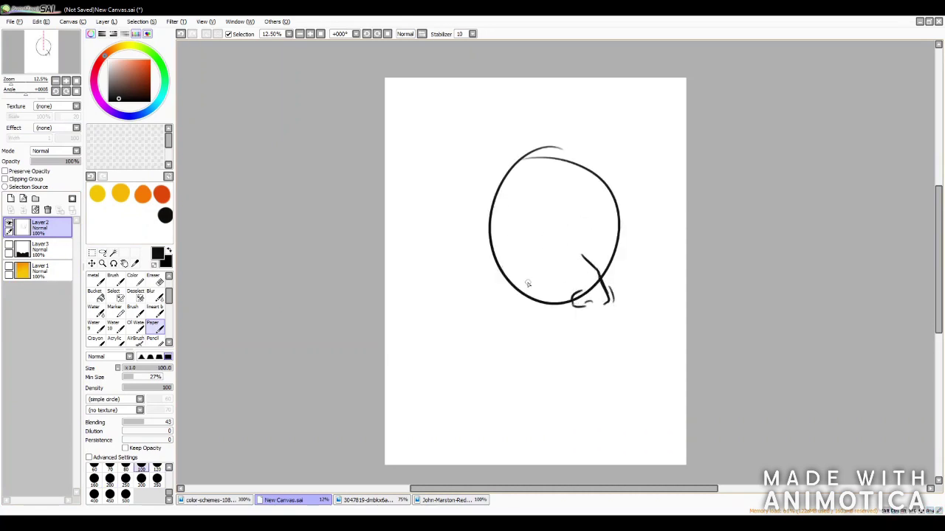
Sketch a curved hairline across the head oval and draw the side of the face, chin and jaw
{"action": "mouse_move", "coordinate": [526, 195]}
{"action": "left_mouse_down"}
{"action": "mouse_move", "coordinate": [612, 232]}
{"action": "mouse_move", "coordinate": [619, 190]}
{"action": "left_mouse_up"}
{"action": "left_click_drag", "start_coordinate": [619, 216], "coordinate": [622, 336]}
{"action": "mouse_move", "coordinate": [492, 219]}
{"action": "left_mouse_down"}
{"action": "mouse_move", "coordinate": [563, 355]}
{"action": "mouse_move", "coordinate": [624, 320]}
{"action": "left_mouse_up"}
{"action": "key", "text": "ctrl+z"}
{"action": "key", "text": "ctrl+z"}
{"action": "key", "text": "ctrl+z"}
{"action": "left_click_drag", "start_coordinate": [620, 251], "coordinate": [618, 331]}
{"action": "mouse_move", "coordinate": [619, 331]}
{"action": "left_mouse_down"}
{"action": "mouse_move", "coordinate": [524, 336]}
{"action": "mouse_move", "coordinate": [577, 350]}
{"action": "mouse_move", "coordinate": [502, 330]}
{"action": "left_mouse_up"}
{"action": "left_click_drag", "start_coordinate": [520, 333], "coordinate": [510, 299]}
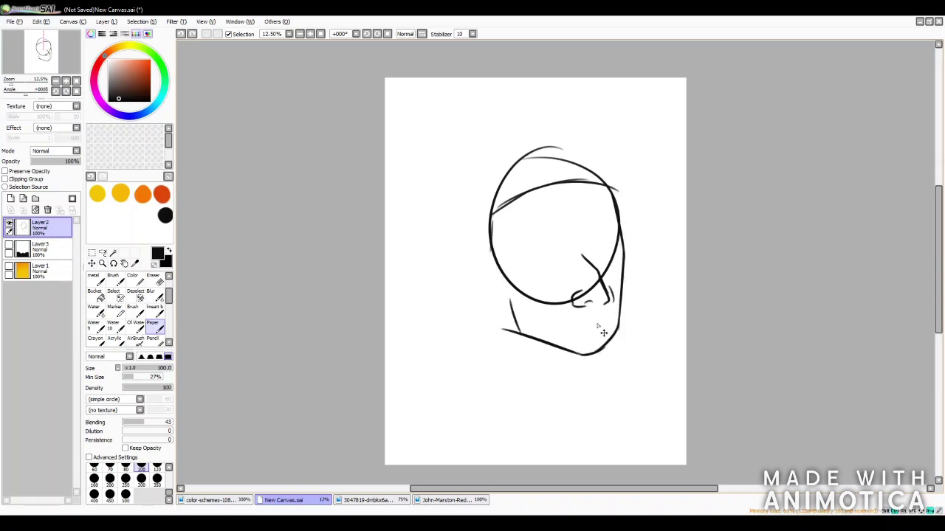
Erase the head oval's lower arc inside the face and start sketching wavy scar lines on the cheek
{"action": "key", "text": "e"}
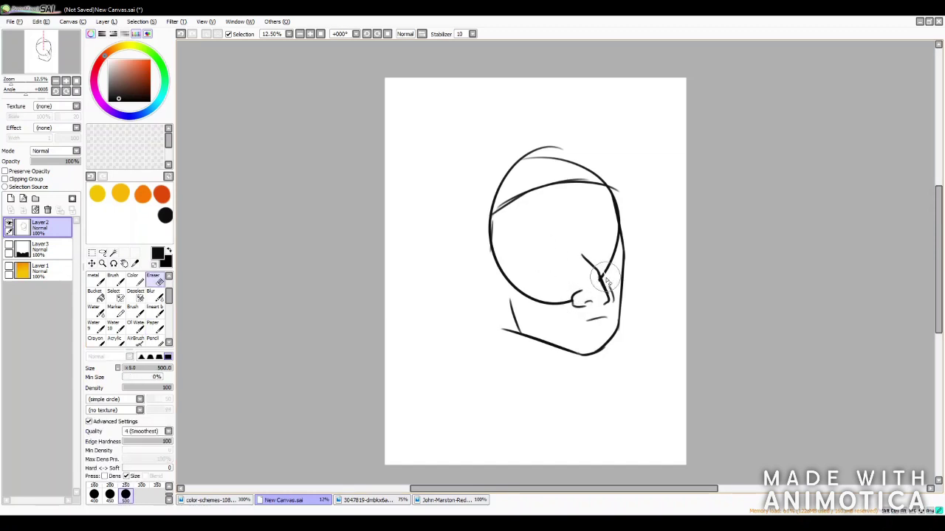
{"action": "mouse_move", "coordinate": [567, 297]}
{"action": "left_mouse_down"}
{"action": "mouse_move", "coordinate": [534, 299]}
{"action": "mouse_move", "coordinate": [507, 331]}
{"action": "left_mouse_up"}
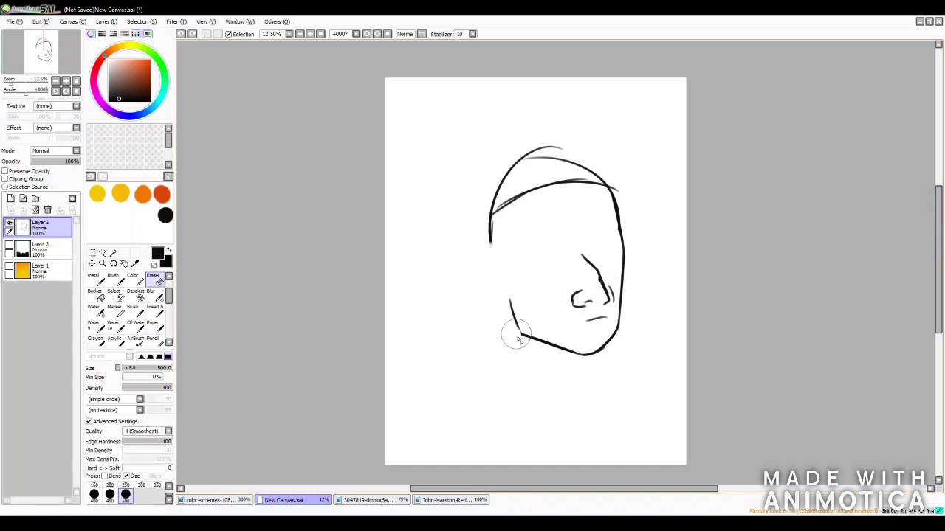
{"action": "key", "text": "n"}
{"action": "key", "text": "ctrl+z"}
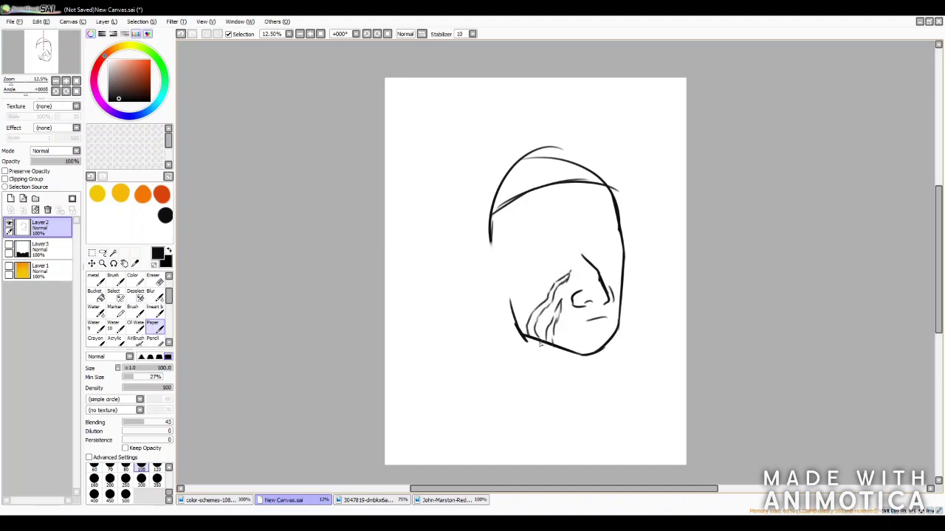
Sketch the neck and shoulder lines below the jaw and extend the scar lines onto the neck
{"action": "left_click_drag", "start_coordinate": [607, 345], "coordinate": [608, 361]}
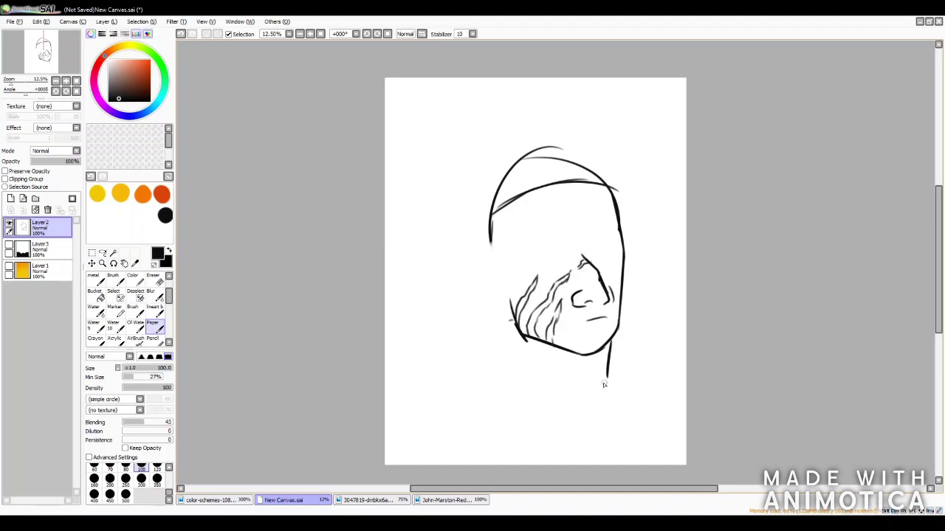
{"action": "left_click_drag", "start_coordinate": [501, 312], "coordinate": [507, 368]}
{"action": "key", "text": "ctrl+z"}
{"action": "left_click_drag", "start_coordinate": [504, 328], "coordinate": [480, 395]}
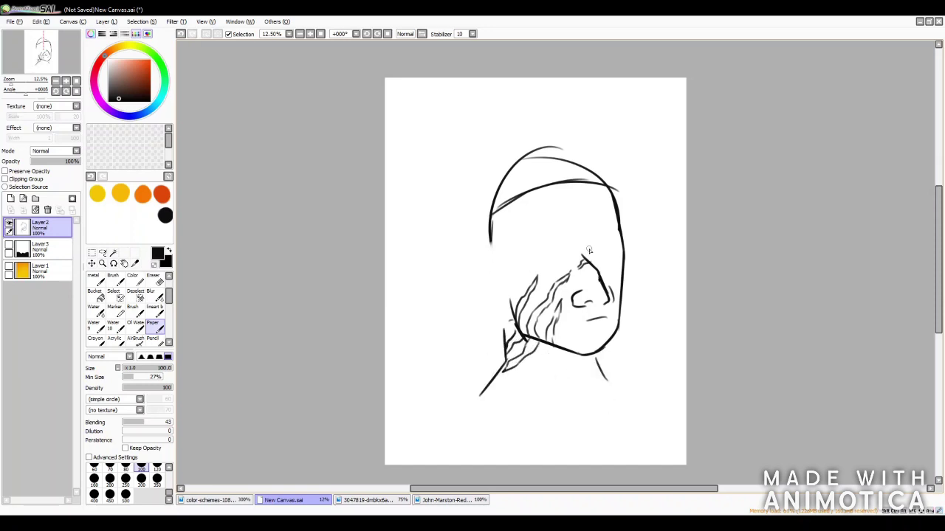
Sketch the thick eyebrows and rough eye marks, undoing the unwanted strokes around the forehead
{"action": "left_click_drag", "start_coordinate": [572, 211], "coordinate": [591, 235]}
{"action": "key", "text": "ctrl+z"}
{"action": "key", "text": "ctrl+z"}
{"action": "left_click_drag", "start_coordinate": [601, 194], "coordinate": [616, 235]}
{"action": "key", "text": "ctrl+z"}
{"action": "key", "text": "ctrl+z"}
{"action": "key", "text": "ctrl+z"}
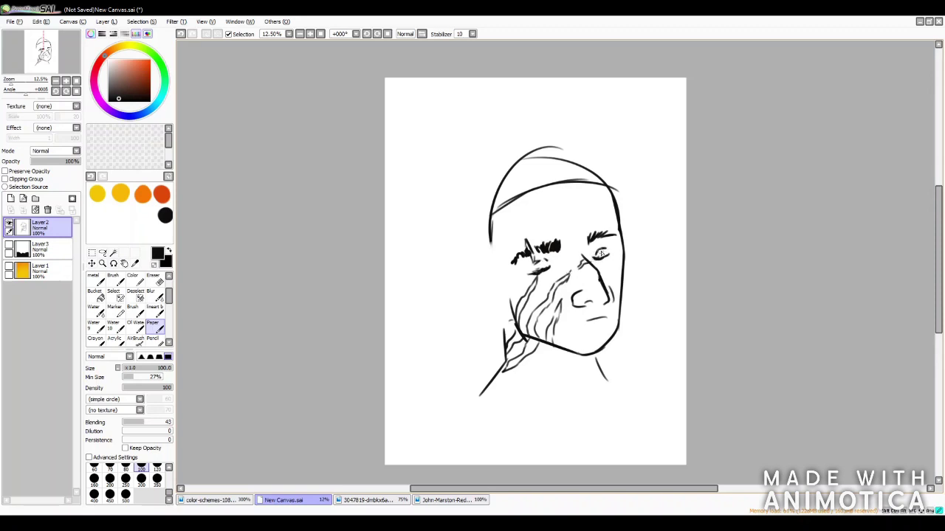
Thicken the nose, face outline, neck and shoulder lines and darken the eyebrow above the nose bridge
{"action": "left_click_drag", "start_coordinate": [610, 293], "coordinate": [567, 353]}
{"action": "left_click_drag", "start_coordinate": [617, 215], "coordinate": [626, 300]}
{"action": "left_click_drag", "start_coordinate": [614, 329], "coordinate": [623, 388]}
{"action": "mouse_move", "coordinate": [510, 323]}
{"action": "left_mouse_down"}
{"action": "mouse_move", "coordinate": [512, 357]}
{"action": "mouse_move", "coordinate": [475, 399]}
{"action": "left_mouse_up"}
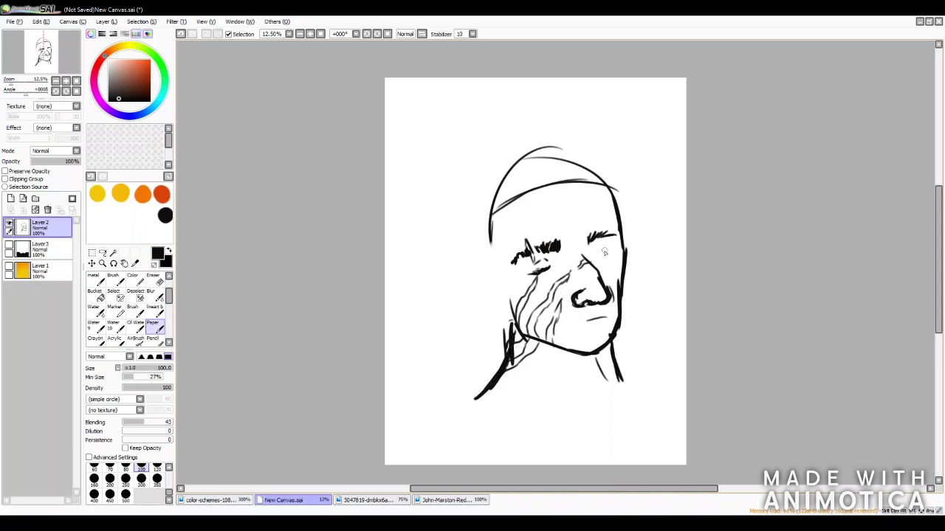
{"action": "left_click_drag", "start_coordinate": [595, 239], "coordinate": [617, 235]}
Draw the ear and the side of the face connecting it to the jaw
{"action": "left_click_drag", "start_coordinate": [495, 240], "coordinate": [501, 270]}
{"action": "left_click_drag", "start_coordinate": [516, 283], "coordinate": [502, 337]}
{"action": "key", "text": "ctrl+z"}
{"action": "left_click_drag", "start_coordinate": [489, 264], "coordinate": [503, 295]}
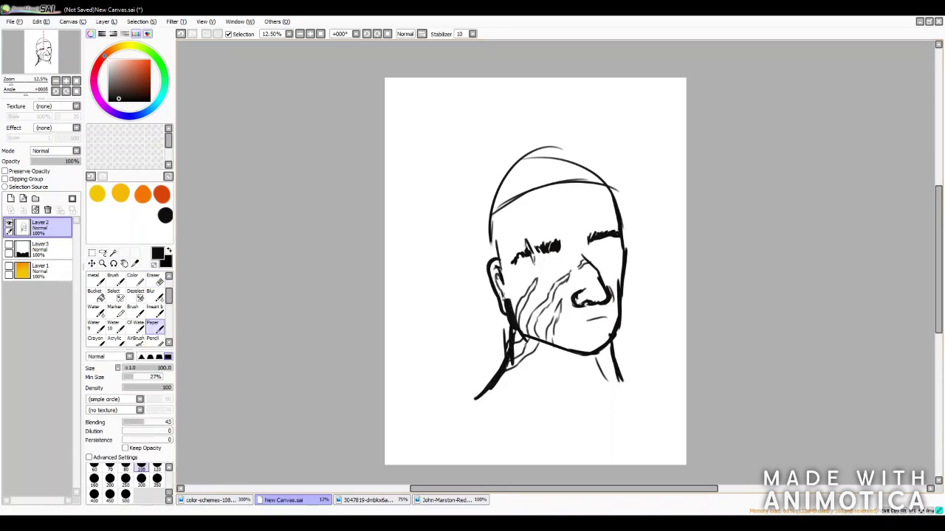
Reduce the brush size to 50 and sketch the detailed eyes, mouth and beard stubble
{"action": "key", "text": "bracketleft"}
{"action": "key", "text": "bracketleft"}
{"action": "key", "text": "bracketleft"}
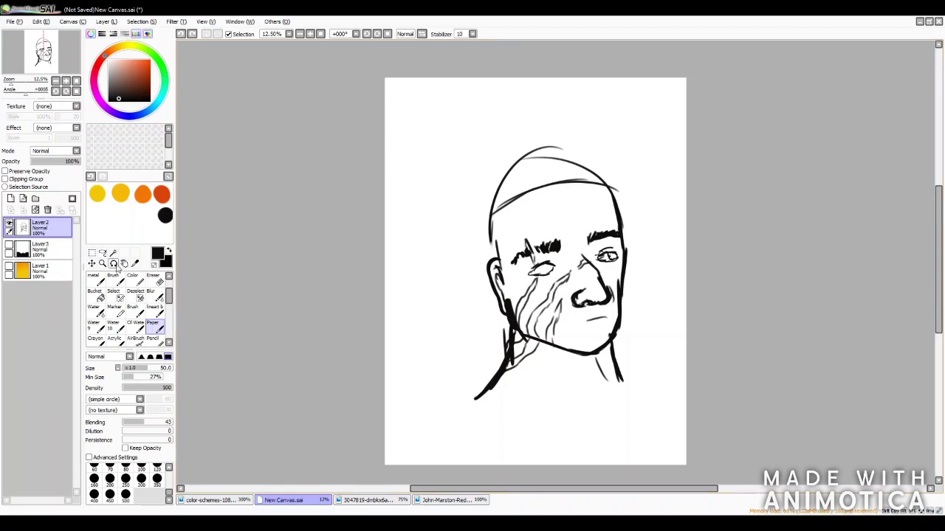
{"action": "scroll", "coordinate": [291, 506], "scroll_direction": "up", "scroll_amount": 3}
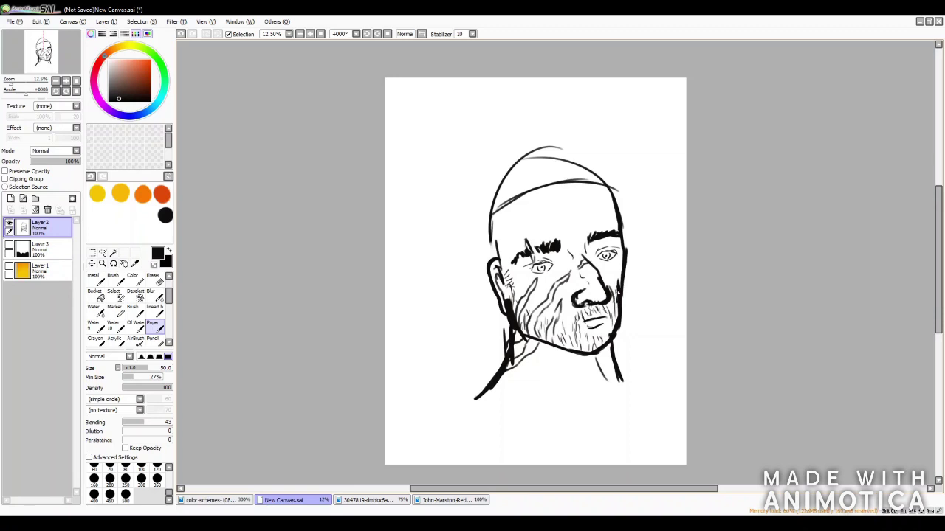
Check the full-figure reference picture and sketch parted hair strands falling across the forehead
{"action": "left_click", "coordinate": [366, 500]}
{"action": "left_click", "coordinate": [284, 500]}
{"action": "left_click_drag", "start_coordinate": [535, 170], "coordinate": [578, 197]}
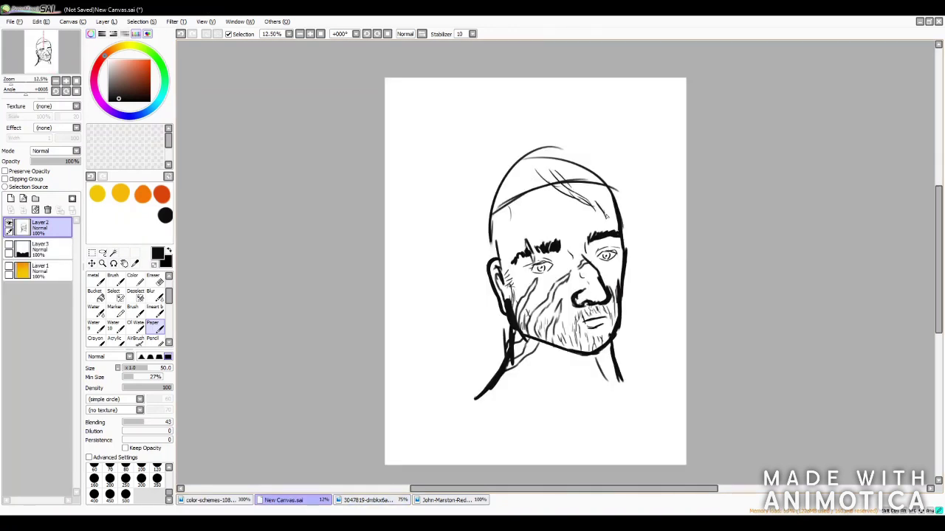
{"action": "left_click_drag", "start_coordinate": [523, 171], "coordinate": [508, 236]}
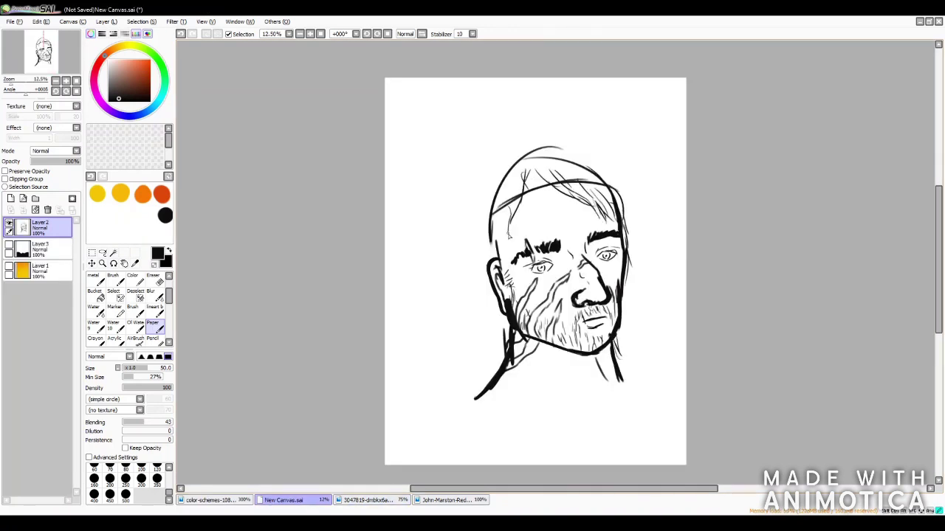
{"action": "left_click_drag", "start_coordinate": [538, 167], "coordinate": [507, 224]}
{"action": "left_click_drag", "start_coordinate": [521, 179], "coordinate": [574, 202]}
Draw the outer contour of the hair over the crown and long strands down past the ear
{"action": "left_click_drag", "start_coordinate": [545, 158], "coordinate": [504, 174]}
{"action": "left_click_drag", "start_coordinate": [517, 161], "coordinate": [487, 263]}
{"action": "left_click_drag", "start_coordinate": [506, 299], "coordinate": [493, 346]}
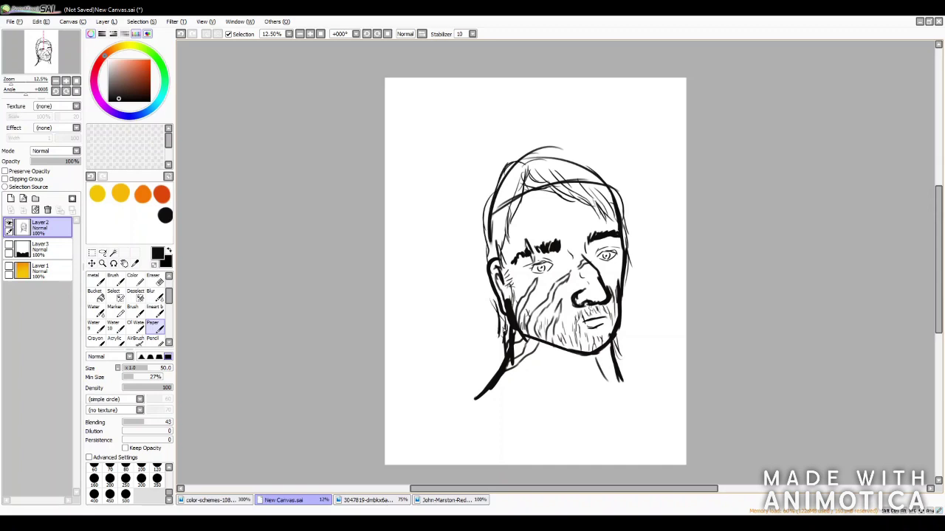
{"action": "left_click_drag", "start_coordinate": [493, 226], "coordinate": [483, 266]}
{"action": "left_click_drag", "start_coordinate": [508, 205], "coordinate": [489, 259]}
{"action": "left_click_drag", "start_coordinate": [520, 171], "coordinate": [502, 227]}
{"action": "mouse_move", "coordinate": [553, 149]}
{"action": "left_mouse_down"}
{"action": "mouse_move", "coordinate": [521, 172]}
{"action": "mouse_move", "coordinate": [625, 214]}
{"action": "left_mouse_up"}
Select the upper part of the head and transform it slightly downward to shorten the skull
{"action": "left_click", "coordinate": [102, 252]}
{"action": "left_click_drag", "start_coordinate": [465, 265], "coordinate": [631, 190]}
{"action": "key", "text": "ctrl+t"}
{"action": "left_click_drag", "start_coordinate": [561, 189], "coordinate": [561, 195]}
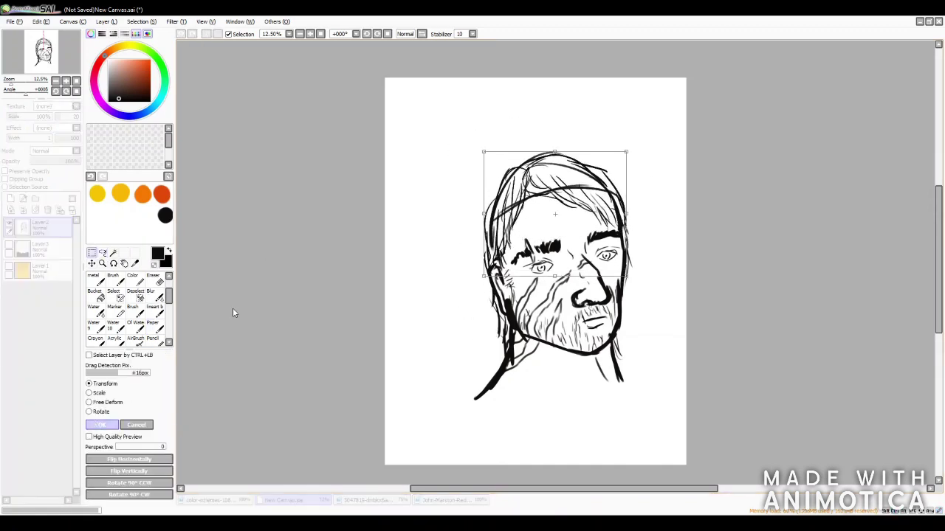
{"action": "key", "text": "Return"}
Erase the irises from both eyes and adjust the eyes with lasso selections and transforms
{"action": "left_click", "coordinate": [153, 279]}
{"action": "mouse_move", "coordinate": [540, 268]}
{"action": "left_mouse_down"}
{"action": "mouse_move", "coordinate": [562, 276]}
{"action": "mouse_move", "coordinate": [609, 255]}
{"action": "left_mouse_up"}
{"action": "key", "text": "m"}
{"action": "key", "text": "ctrl+t"}
{"action": "key", "text": "Return"}
{"action": "key", "text": "ctrl+c"}
{"action": "key", "text": "ctrl+v"}
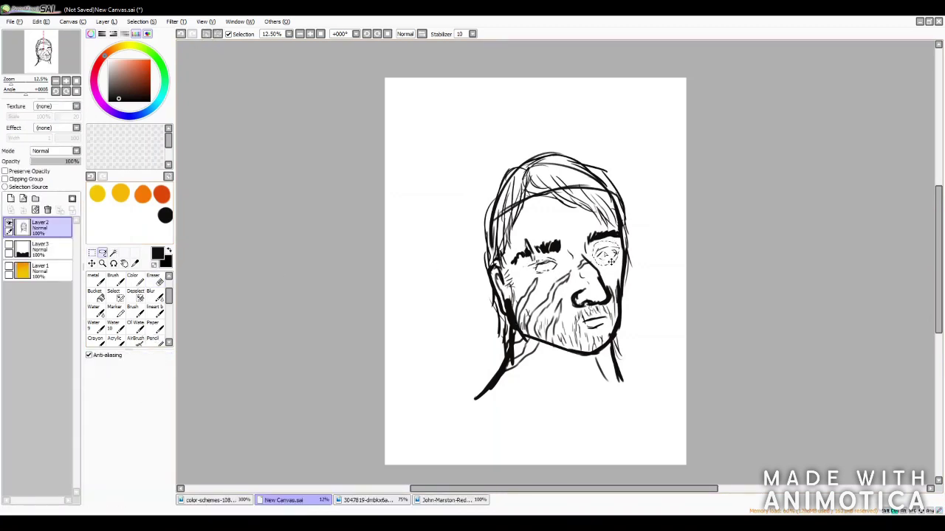
{"action": "key", "text": "ctrl+t"}
{"action": "key", "text": "Return"}
Compare both character reference pictures and draw the upper edge of a neckerchief below the jaw
{"action": "left_click", "coordinate": [364, 500]}
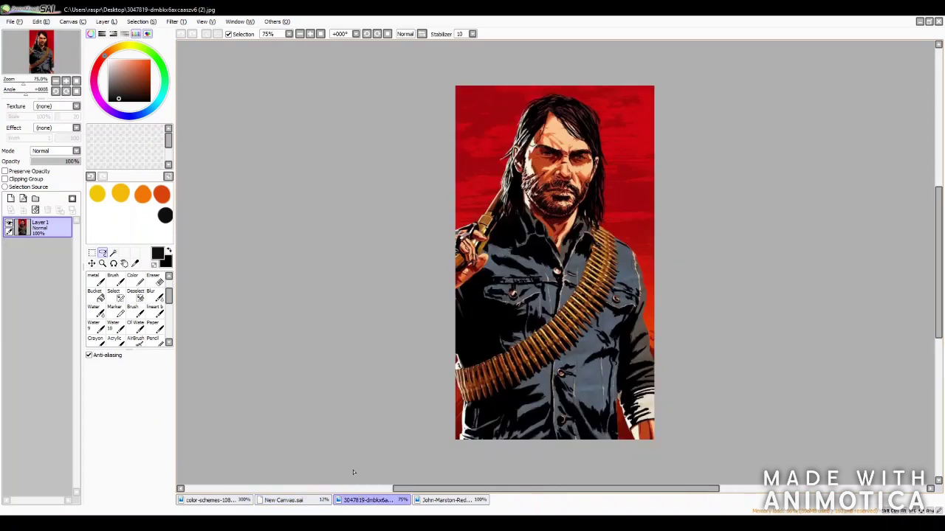
{"action": "left_click", "coordinate": [443, 499]}
{"action": "left_click", "coordinate": [364, 500]}
{"action": "left_click", "coordinate": [285, 499]}
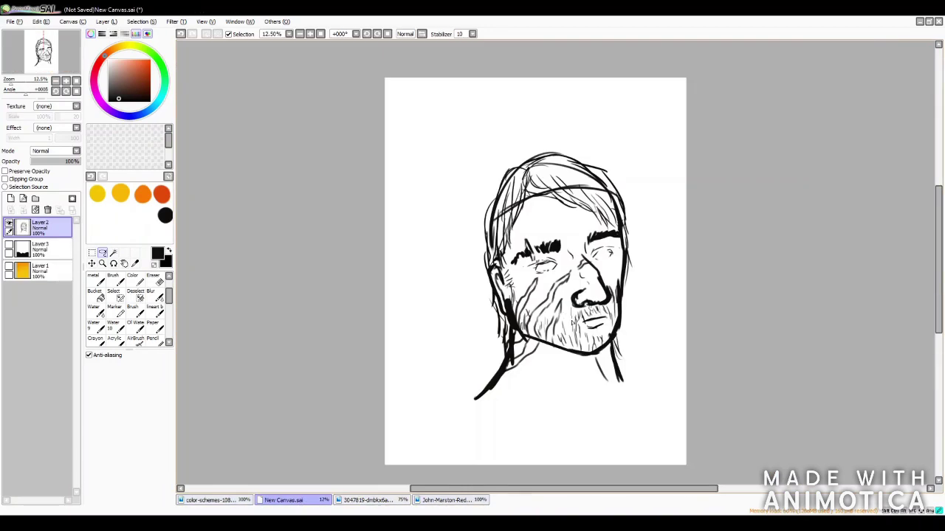
{"action": "key", "text": "b"}
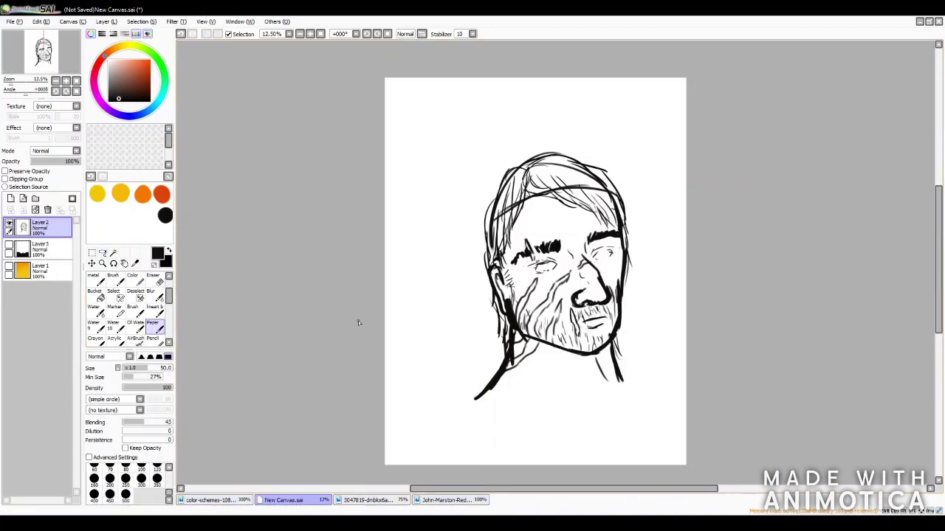
{"action": "left_click_drag", "start_coordinate": [515, 371], "coordinate": [613, 358]}
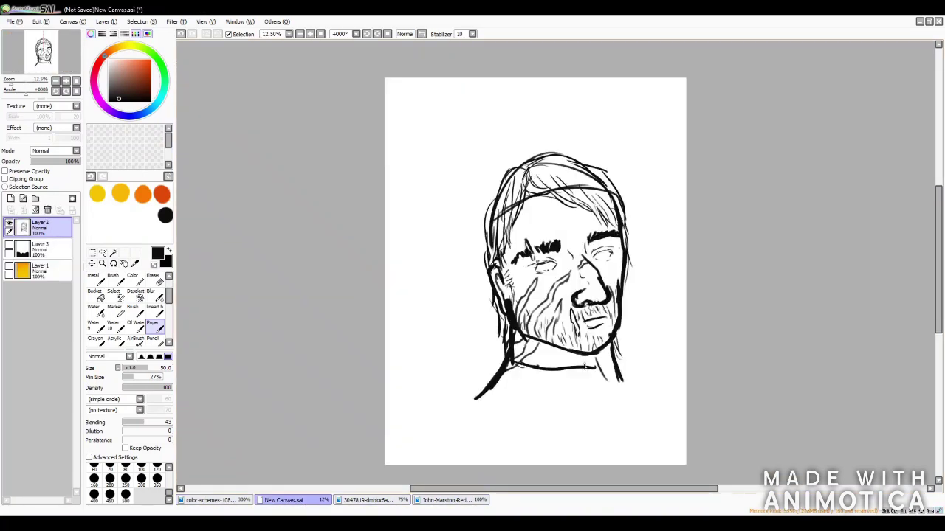
Sketch the jacket collar on both sides and the folded neckerchief hanging between the lapels
{"action": "mouse_move", "coordinate": [507, 373]}
{"action": "left_mouse_down"}
{"action": "mouse_move", "coordinate": [575, 396]}
{"action": "mouse_move", "coordinate": [554, 428]}
{"action": "mouse_move", "coordinate": [472, 406]}
{"action": "left_mouse_up"}
{"action": "left_click_drag", "start_coordinate": [546, 398], "coordinate": [540, 453]}
{"action": "left_click_drag", "start_coordinate": [619, 385], "coordinate": [612, 456]}
{"action": "mouse_move", "coordinate": [616, 354]}
{"action": "left_mouse_down"}
{"action": "mouse_move", "coordinate": [635, 428]}
{"action": "mouse_move", "coordinate": [633, 362]}
{"action": "mouse_move", "coordinate": [569, 396]}
{"action": "mouse_move", "coordinate": [480, 363]}
{"action": "mouse_move", "coordinate": [602, 373]}
{"action": "left_mouse_up"}
{"action": "key", "text": "e"}
{"action": "left_click", "coordinate": [156, 329]}
{"action": "left_click_drag", "start_coordinate": [569, 429], "coordinate": [596, 468]}
{"action": "left_click_drag", "start_coordinate": [607, 425], "coordinate": [610, 465]}
{"action": "left_click_drag", "start_coordinate": [601, 428], "coordinate": [589, 451]}
{"action": "left_click_drag", "start_coordinate": [563, 423], "coordinate": [563, 386]}
Add a new layer beneath the sketch and set up an amber brush of size 200
{"action": "key", "text": "ctrl+shift+n"}
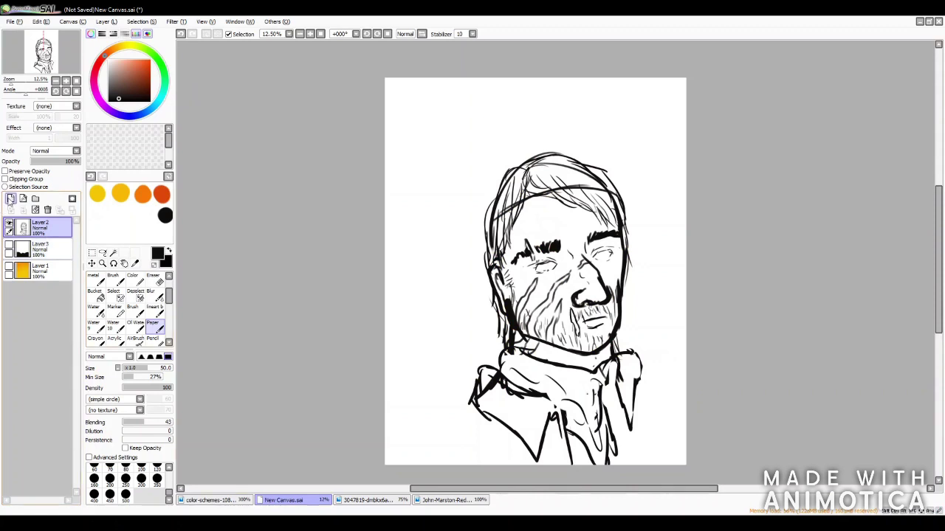
{"action": "left_click", "coordinate": [116, 197]}
{"action": "key", "text": "bracketright"}
{"action": "key", "text": "bracketright"}
{"action": "key", "text": "bracketright"}
{"action": "key", "text": "bracketright"}
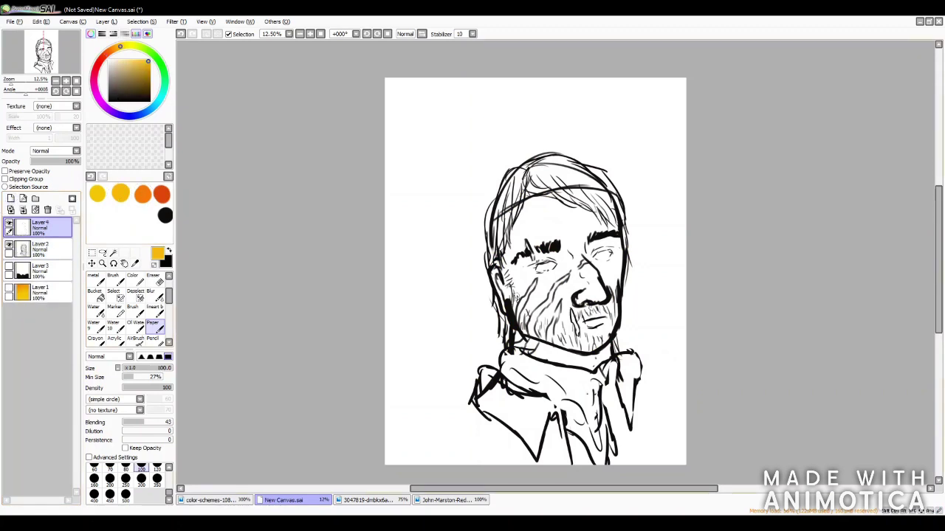
{"action": "key", "text": "bracketright"}
{"action": "key", "text": "bracketright"}
{"action": "left_click_drag", "start_coordinate": [37, 249], "coordinate": [37, 225]}
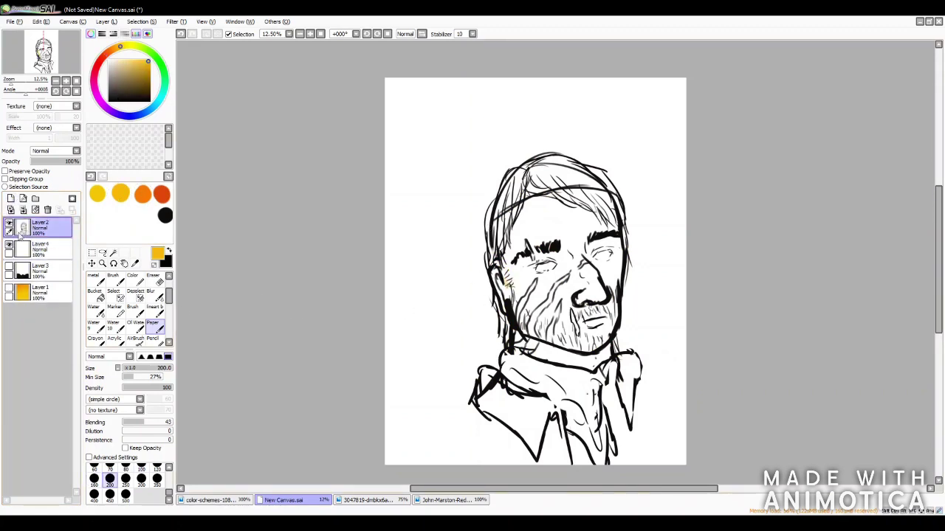
Lower the sketch layer's opacity to 32% and paint the face and neck amber on the layer beneath it
{"action": "left_click_drag", "start_coordinate": [78, 161], "coordinate": [46, 161]}
{"action": "left_click", "coordinate": [58, 250]}
{"action": "mouse_move", "coordinate": [524, 333]}
{"action": "left_mouse_down"}
{"action": "mouse_move", "coordinate": [496, 255]}
{"action": "mouse_move", "coordinate": [599, 215]}
{"action": "mouse_move", "coordinate": [598, 251]}
{"action": "mouse_move", "coordinate": [539, 222]}
{"action": "mouse_move", "coordinate": [554, 296]}
{"action": "mouse_move", "coordinate": [605, 287]}
{"action": "mouse_move", "coordinate": [584, 352]}
{"action": "mouse_move", "coordinate": [605, 314]}
{"action": "mouse_move", "coordinate": [531, 266]}
{"action": "mouse_move", "coordinate": [561, 365]}
{"action": "mouse_move", "coordinate": [609, 373]}
{"action": "left_mouse_up"}
Fill the neckerchief with red-orange and the jacket with yellow
{"action": "left_click", "coordinate": [165, 215]}
{"action": "left_click", "coordinate": [163, 195]}
{"action": "mouse_move", "coordinate": [505, 353]}
{"action": "left_mouse_down"}
{"action": "mouse_move", "coordinate": [611, 363]}
{"action": "mouse_move", "coordinate": [601, 470]}
{"action": "mouse_move", "coordinate": [504, 376]}
{"action": "mouse_move", "coordinate": [583, 373]}
{"action": "left_mouse_up"}
{"action": "left_click", "coordinate": [98, 194]}
{"action": "mouse_move", "coordinate": [483, 369]}
{"action": "left_mouse_down"}
{"action": "mouse_move", "coordinate": [547, 414]}
{"action": "mouse_move", "coordinate": [517, 465]}
{"action": "mouse_move", "coordinate": [436, 434]}
{"action": "mouse_move", "coordinate": [479, 447]}
{"action": "mouse_move", "coordinate": [616, 395]}
{"action": "mouse_move", "coordinate": [620, 443]}
{"action": "mouse_move", "coordinate": [660, 382]}
{"action": "mouse_move", "coordinate": [664, 451]}
{"action": "mouse_move", "coordinate": [675, 457]}
{"action": "left_mouse_up"}
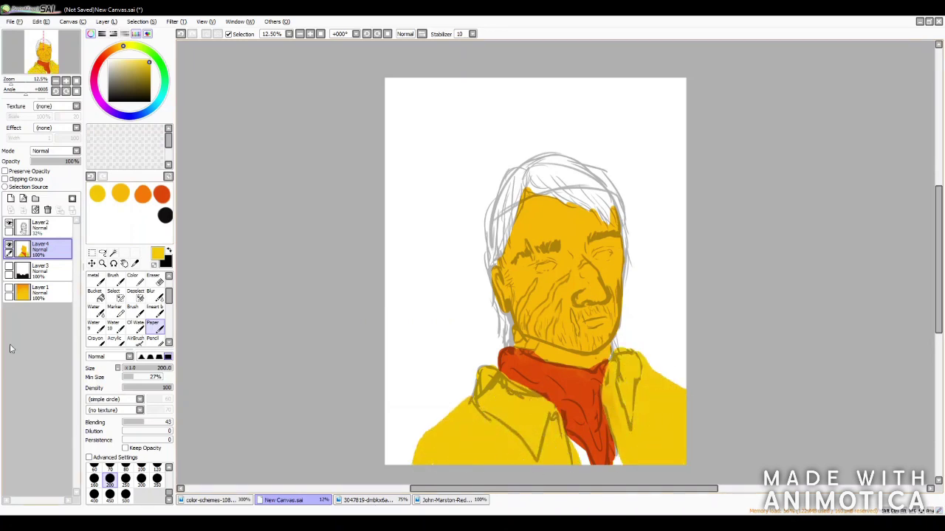
Shade the eye sockets, nose, mouth, hairline and jaw in orange and red-orange, with brush blending set to 30
{"action": "left_click", "coordinate": [142, 194]}
{"action": "left_click", "coordinate": [156, 479]}
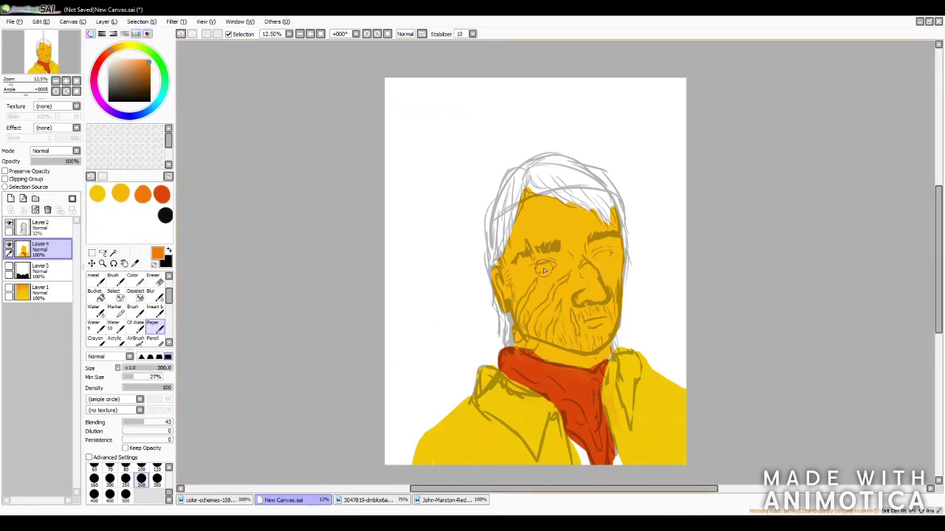
{"action": "mouse_move", "coordinate": [498, 270]}
{"action": "left_mouse_down"}
{"action": "mouse_move", "coordinate": [527, 279]}
{"action": "mouse_move", "coordinate": [599, 265]}
{"action": "mouse_move", "coordinate": [563, 278]}
{"action": "left_mouse_up"}
{"action": "left_click", "coordinate": [138, 423]}
{"action": "mouse_move", "coordinate": [593, 313]}
{"action": "left_mouse_down"}
{"action": "mouse_move", "coordinate": [582, 245]}
{"action": "mouse_move", "coordinate": [507, 310]}
{"action": "mouse_move", "coordinate": [606, 352]}
{"action": "mouse_move", "coordinate": [521, 317]}
{"action": "mouse_move", "coordinate": [590, 340]}
{"action": "mouse_move", "coordinate": [581, 303]}
{"action": "mouse_move", "coordinate": [618, 212]}
{"action": "mouse_move", "coordinate": [531, 192]}
{"action": "mouse_move", "coordinate": [604, 299]}
{"action": "mouse_move", "coordinate": [589, 329]}
{"action": "left_mouse_up"}
{"action": "left_click", "coordinate": [162, 194]}
{"action": "mouse_move", "coordinate": [532, 262]}
{"action": "left_mouse_down"}
{"action": "mouse_move", "coordinate": [565, 269]}
{"action": "mouse_move", "coordinate": [598, 310]}
{"action": "mouse_move", "coordinate": [516, 221]}
{"action": "mouse_move", "coordinate": [600, 346]}
{"action": "left_mouse_up"}
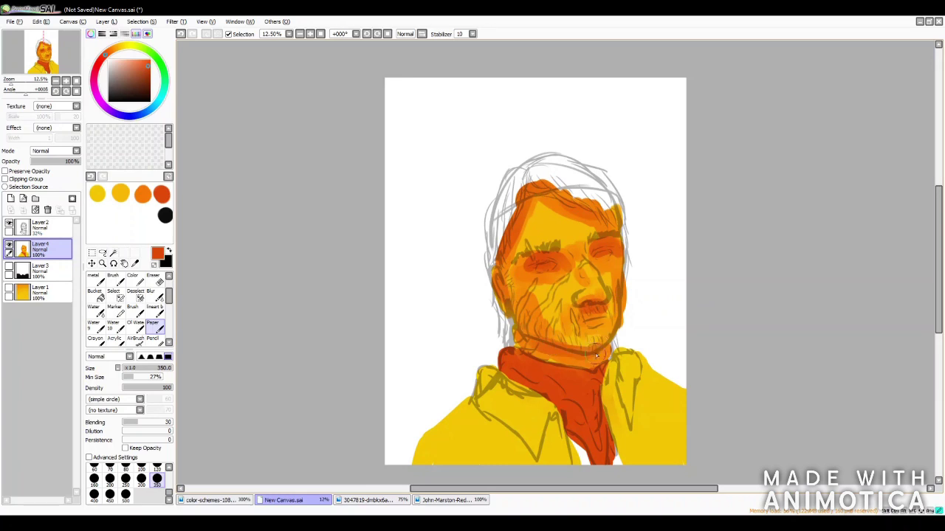
Paint yellow highlights on the forehead, nose and cheeks, reducing the brush size to 120
{"action": "left_click", "coordinate": [121, 194]}
{"action": "key", "text": "bracketleft"}
{"action": "key", "text": "bracketleft"}
{"action": "key", "text": "bracketleft"}
{"action": "mouse_move", "coordinate": [532, 221]}
{"action": "left_mouse_down"}
{"action": "mouse_move", "coordinate": [565, 240]}
{"action": "mouse_move", "coordinate": [527, 295]}
{"action": "mouse_move", "coordinate": [603, 277]}
{"action": "left_mouse_up"}
{"action": "key", "text": "bracketleft"}
{"action": "key", "text": "bracketleft"}
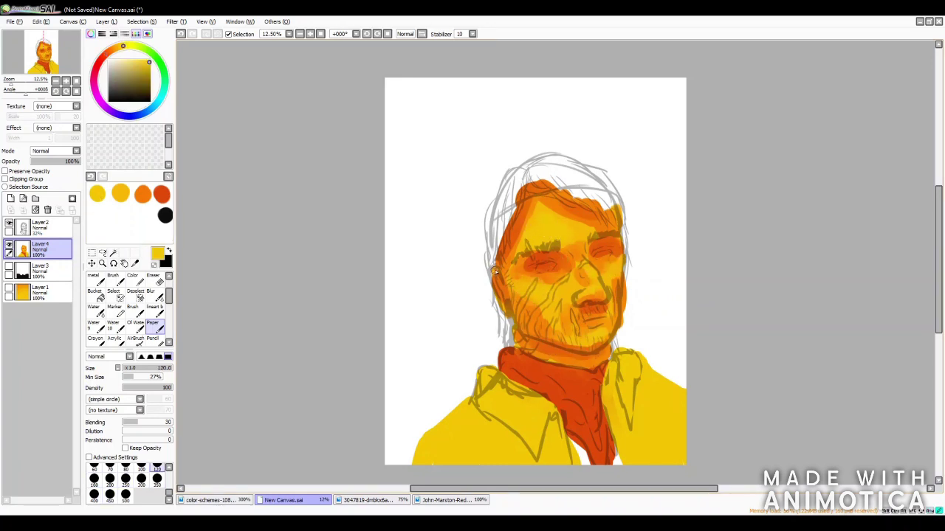
Refine the shading around the eyes and nose bridge in orange with brush size 80
{"action": "left_click", "coordinate": [155, 194]}
{"action": "key", "text": "bracketleft"}
{"action": "key", "text": "bracketleft"}
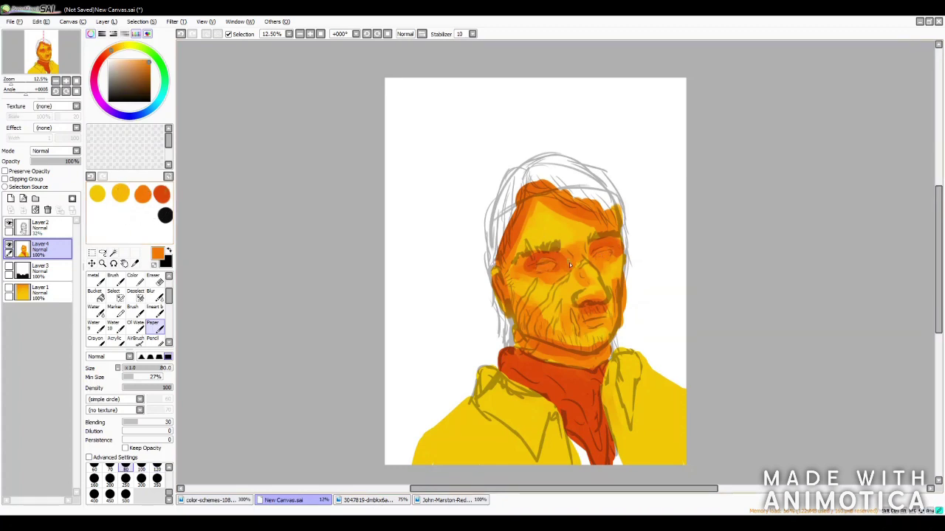
Raise the opacity of the sketch on Layer2 to 91% and make the colour layer, Layer4, active again
{"action": "left_click", "coordinate": [41, 227]}
{"action": "left_click_drag", "start_coordinate": [60, 160], "coordinate": [84, 163]}
{"action": "left_click", "coordinate": [41, 249]}
Paint red-orange irises in both eyes and try black for the pupils
{"action": "left_click", "coordinate": [97, 193]}
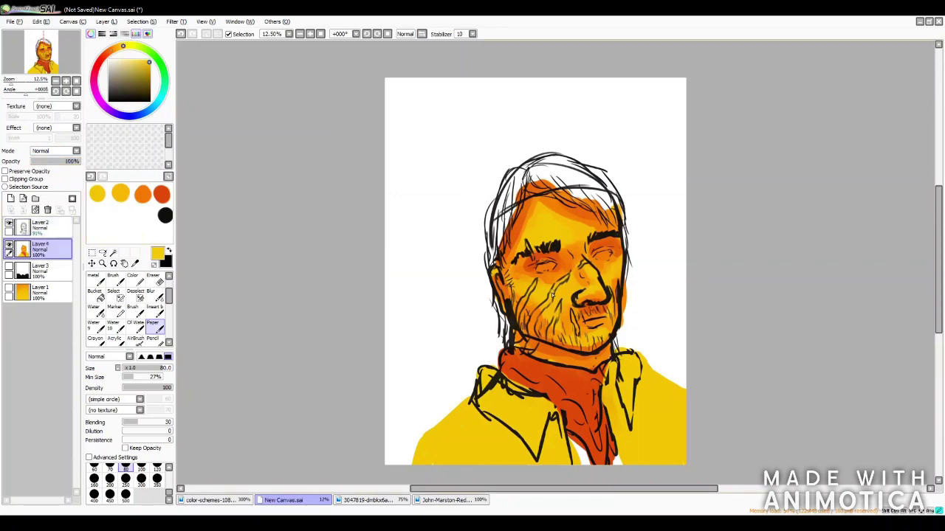
{"action": "left_click", "coordinate": [143, 193]}
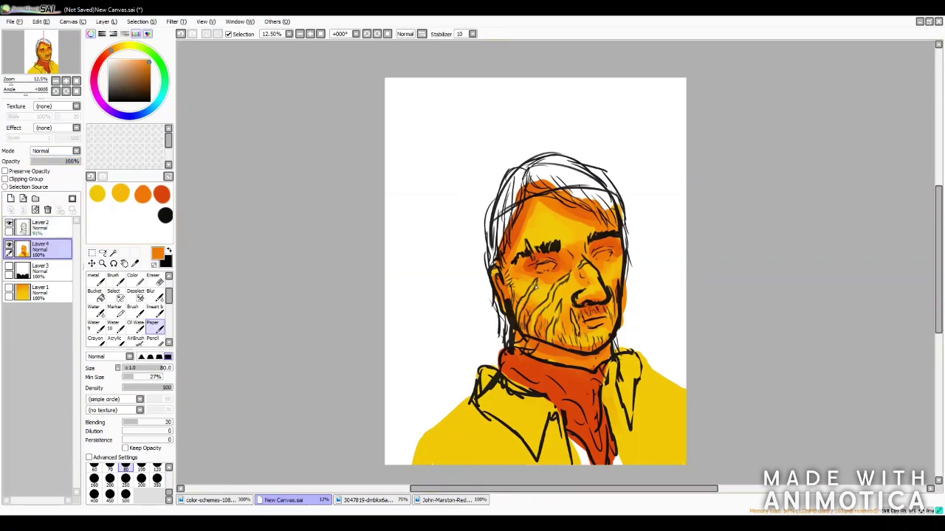
{"action": "scroll", "coordinate": [560, 286], "scroll_direction": "up", "scroll_amount": 5}
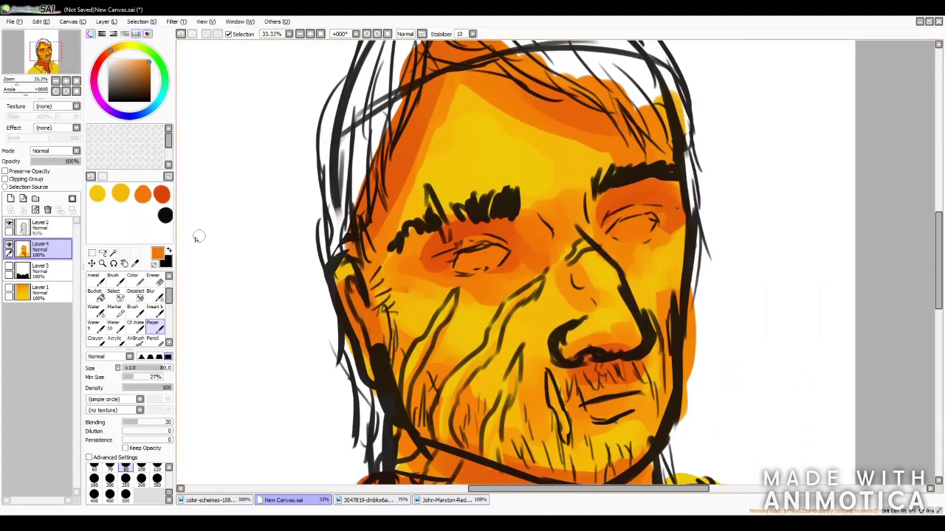
{"action": "left_click", "coordinate": [161, 193]}
{"action": "left_click", "coordinate": [634, 230]}
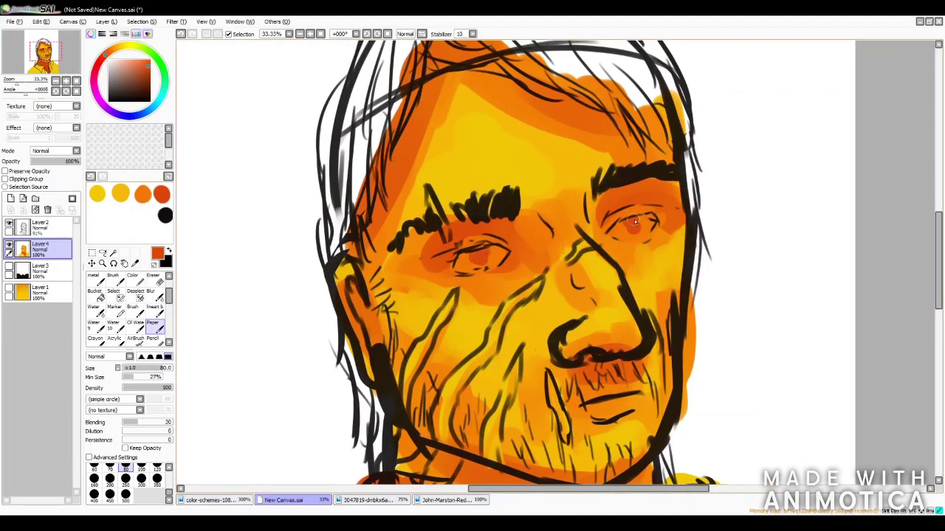
{"action": "left_click", "coordinate": [165, 215]}
{"action": "key", "text": "ctrl+z"}
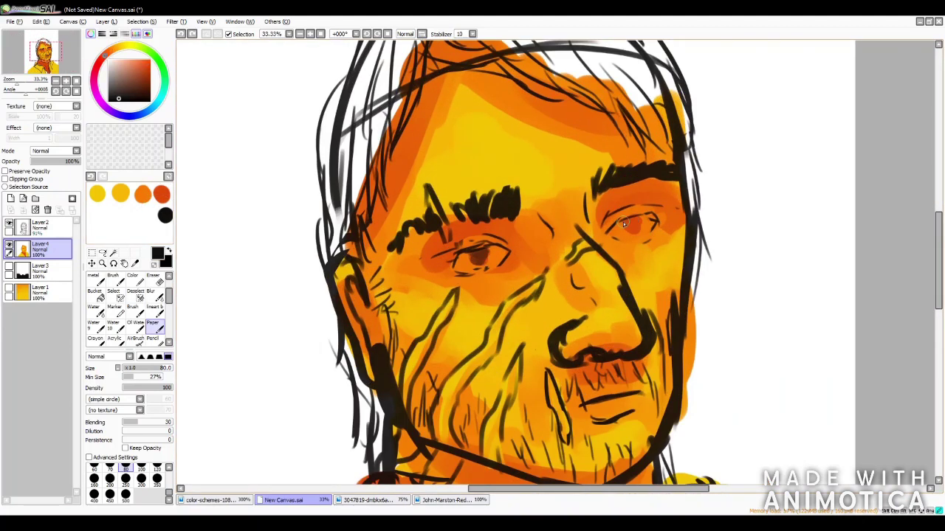
Deepen the shading in the eye sockets and beneath the brows with sampled red-orange
{"action": "scroll", "coordinate": [585, 241], "scroll_direction": "up", "scroll_amount": 1}
{"action": "left_click", "coordinate": [707, 231], "text": "alt"}
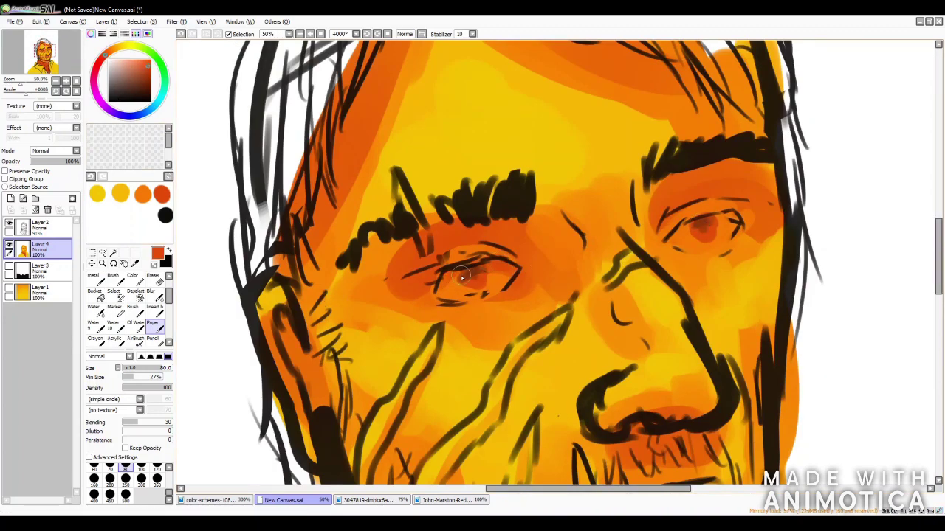
{"action": "left_click_drag", "start_coordinate": [660, 234], "coordinate": [666, 188]}
{"action": "left_click_drag", "start_coordinate": [727, 179], "coordinate": [756, 170]}
{"action": "mouse_move", "coordinate": [413, 230]}
{"action": "left_mouse_down"}
{"action": "mouse_move", "coordinate": [454, 206]}
{"action": "mouse_move", "coordinate": [421, 258]}
{"action": "mouse_move", "coordinate": [348, 144]}
{"action": "left_mouse_up"}
Blend sampled orange over the side of the nose and the cheek, with blending at 23 and brush size raised to 200
{"action": "left_click", "coordinate": [490, 413], "text": "alt"}
{"action": "left_click", "coordinate": [397, 426], "text": "alt"}
{"action": "key", "text": "bracketright"}
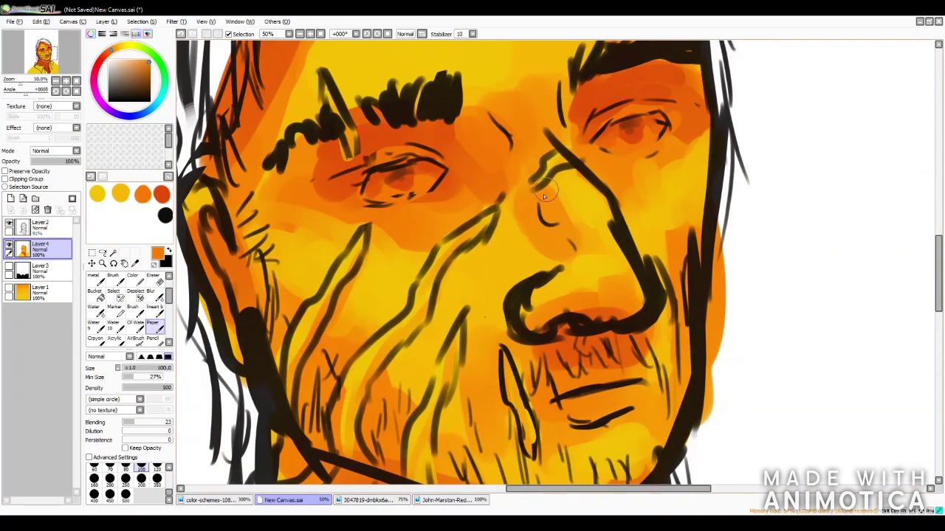
{"action": "key", "text": "bracketright"}
{"action": "key", "text": "bracketright"}
{"action": "key", "text": "bracketright"}
{"action": "mouse_move", "coordinate": [534, 258]}
{"action": "left_mouse_down"}
{"action": "mouse_move", "coordinate": [598, 214]}
{"action": "mouse_move", "coordinate": [532, 288]}
{"action": "left_mouse_up"}
{"action": "left_click_drag", "start_coordinate": [413, 236], "coordinate": [382, 216]}
Shade the underside of the nose and the nose bridge in red-orange with brush size 80
{"action": "scroll", "coordinate": [383, 216], "scroll_direction": "down", "scroll_amount": 5}
{"action": "scroll", "coordinate": [550, 198], "scroll_direction": "up", "scroll_amount": 5}
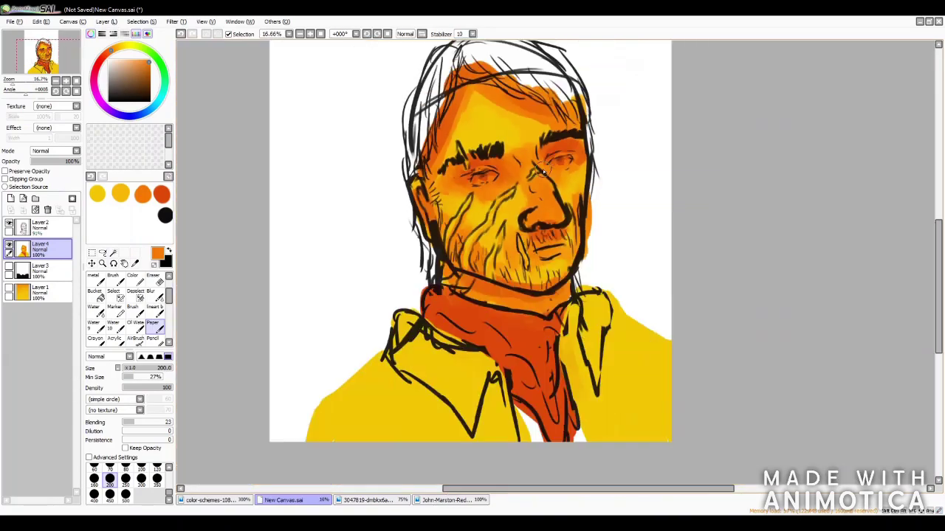
{"action": "key", "text": "bracketleft"}
{"action": "key", "text": "bracketleft"}
{"action": "key", "text": "bracketleft"}
{"action": "key", "text": "bracketleft"}
{"action": "mouse_move", "coordinate": [476, 313]}
{"action": "left_mouse_down"}
{"action": "mouse_move", "coordinate": [520, 308]}
{"action": "mouse_move", "coordinate": [591, 323]}
{"action": "left_mouse_up"}
{"action": "mouse_move", "coordinate": [521, 238]}
{"action": "left_mouse_down"}
{"action": "mouse_move", "coordinate": [466, 163]}
{"action": "mouse_move", "coordinate": [494, 251]}
{"action": "left_mouse_up"}
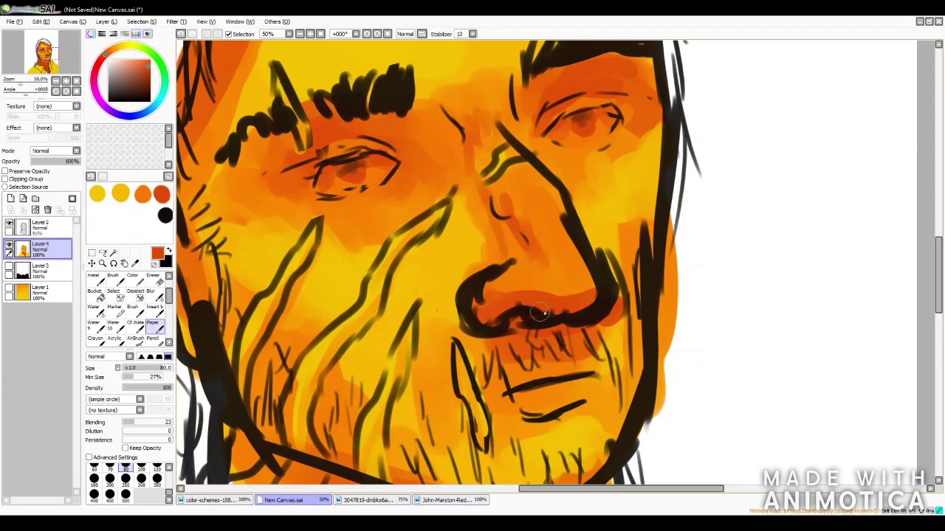
Paint yellow-orange highlights along the nose, cheeks and chin, enlarging the brush to 200
{"action": "left_click", "coordinate": [115, 198]}
{"action": "mouse_move", "coordinate": [554, 168]}
{"action": "left_mouse_down"}
{"action": "mouse_move", "coordinate": [524, 233]}
{"action": "mouse_move", "coordinate": [565, 279]}
{"action": "left_mouse_up"}
{"action": "scroll", "coordinate": [565, 279], "scroll_direction": "down", "scroll_amount": 5}
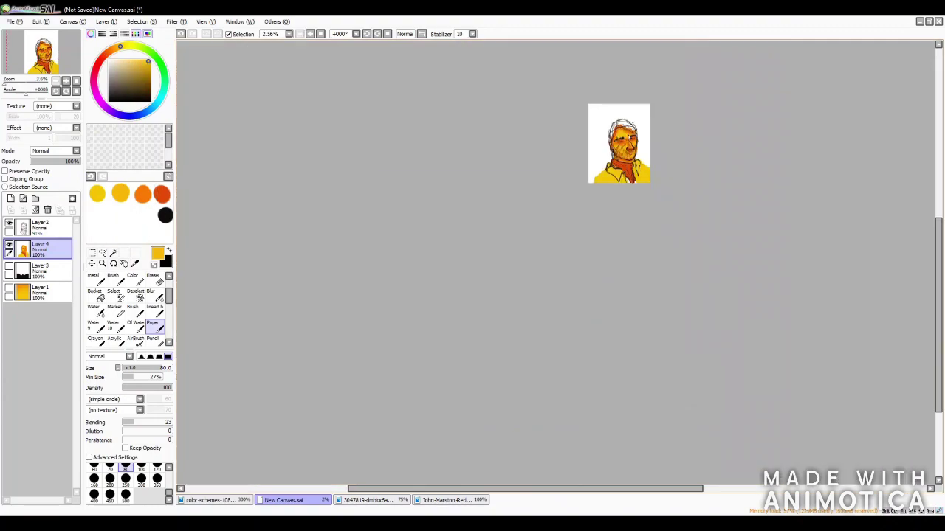
{"action": "scroll", "coordinate": [620, 304], "scroll_direction": "up", "scroll_amount": 5}
{"action": "scroll", "coordinate": [620, 305], "scroll_direction": "down", "scroll_amount": 1}
{"action": "key", "text": "bracketright"}
{"action": "key", "text": "bracketright"}
{"action": "key", "text": "bracketright"}
{"action": "key", "text": "bracketright"}
{"action": "mouse_move", "coordinate": [504, 268]}
{"action": "left_mouse_down"}
{"action": "mouse_move", "coordinate": [462, 380]}
{"action": "mouse_move", "coordinate": [562, 290]}
{"action": "mouse_move", "coordinate": [610, 341]}
{"action": "mouse_move", "coordinate": [457, 391]}
{"action": "left_mouse_up"}
{"action": "left_click_drag", "start_coordinate": [583, 362], "coordinate": [650, 373]}
Paint orange highlights along the folds of the red-orange neckerchief
{"action": "scroll", "coordinate": [635, 369], "scroll_direction": "down", "scroll_amount": 6}
{"action": "scroll", "coordinate": [635, 354], "scroll_direction": "up", "scroll_amount": 4}
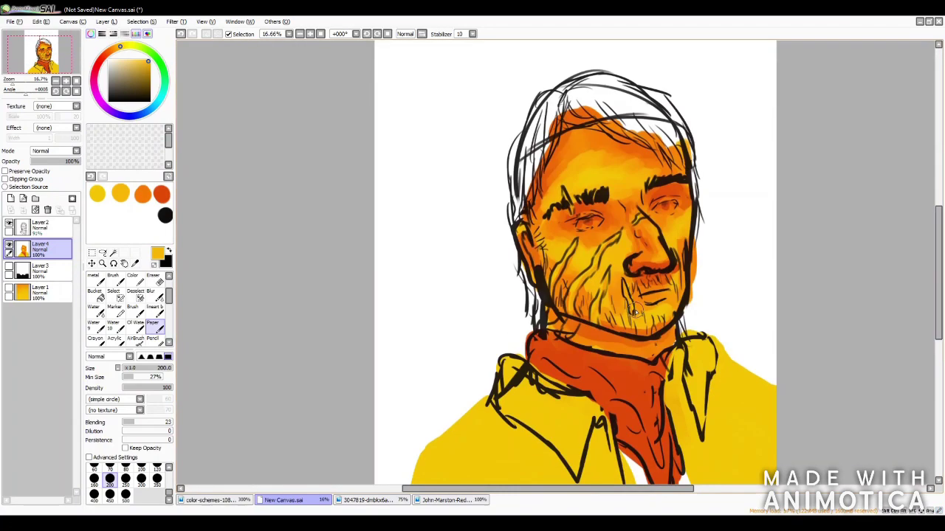
{"action": "left_click", "coordinate": [161, 194]}
{"action": "left_click", "coordinate": [142, 194]}
{"action": "left_click_drag", "start_coordinate": [477, 375], "coordinate": [620, 355]}
{"action": "left_click_drag", "start_coordinate": [598, 361], "coordinate": [650, 447]}
{"action": "left_click_drag", "start_coordinate": [650, 358], "coordinate": [661, 436]}
Vary the jacket with yellow-orange and erase the extra collar lines from the sketch on Layer2
{"action": "left_click", "coordinate": [122, 189]}
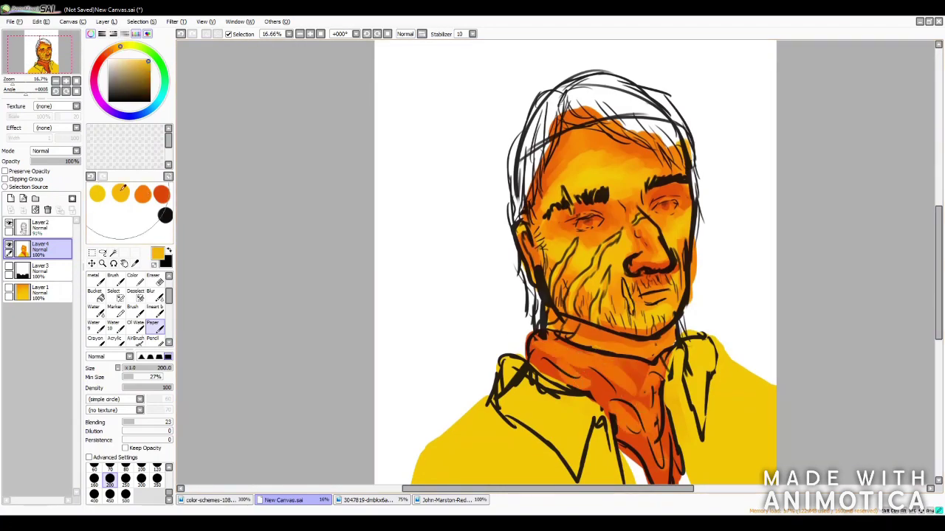
{"action": "left_click", "coordinate": [40, 225]}
{"action": "key", "text": "e"}
{"action": "mouse_move", "coordinate": [511, 363]}
{"action": "left_mouse_down"}
{"action": "mouse_move", "coordinate": [546, 406]}
{"action": "mouse_move", "coordinate": [583, 398]}
{"action": "left_mouse_up"}
{"action": "left_click_drag", "start_coordinate": [550, 328], "coordinate": [538, 353]}
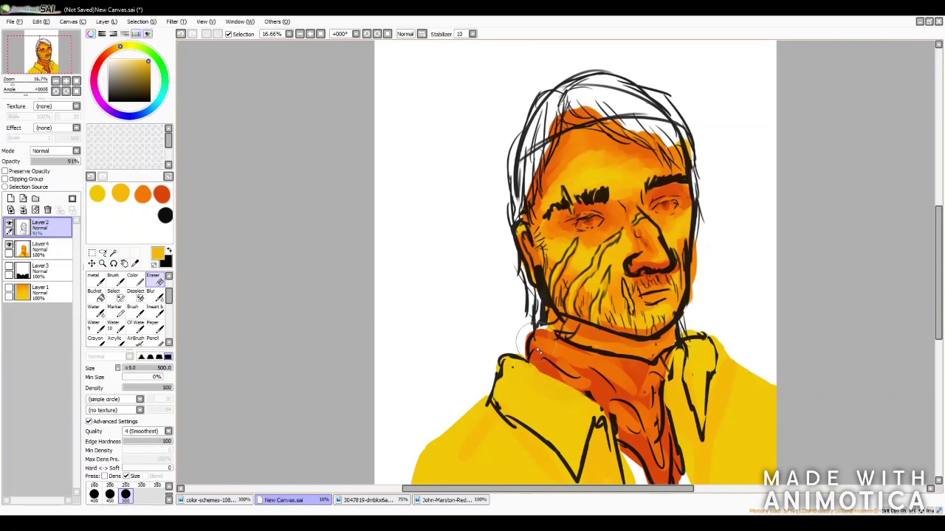
Shade the beard, jaw and temple on Layer4 in red-orange with the lineart brush, with blending set to 52
{"action": "left_click", "coordinate": [41, 248]}
{"action": "left_click", "coordinate": [161, 194]}
{"action": "left_click", "coordinate": [155, 309]}
{"action": "mouse_move", "coordinate": [561, 259]}
{"action": "left_mouse_down"}
{"action": "mouse_move", "coordinate": [568, 325]}
{"action": "mouse_move", "coordinate": [546, 317]}
{"action": "left_mouse_up"}
{"action": "left_click", "coordinate": [146, 424]}
{"action": "left_click_drag", "start_coordinate": [546, 276], "coordinate": [568, 311]}
{"action": "left_click_drag", "start_coordinate": [552, 248], "coordinate": [539, 287]}
{"action": "left_click_drag", "start_coordinate": [534, 214], "coordinate": [546, 260]}
{"action": "left_click_drag", "start_coordinate": [576, 297], "coordinate": [590, 316]}
{"action": "left_click_drag", "start_coordinate": [628, 298], "coordinate": [623, 316]}
{"action": "left_click_drag", "start_coordinate": [670, 275], "coordinate": [677, 310]}
{"action": "mouse_move", "coordinate": [633, 319]}
{"action": "left_mouse_down"}
{"action": "mouse_move", "coordinate": [661, 326]}
{"action": "mouse_move", "coordinate": [639, 324]}
{"action": "left_mouse_up"}
Darken the beard, moustache, jawline and temple with soft black shading
{"action": "left_click", "coordinate": [164, 214]}
{"action": "left_click_drag", "start_coordinate": [558, 279], "coordinate": [569, 313]}
{"action": "left_click_drag", "start_coordinate": [576, 294], "coordinate": [612, 332]}
{"action": "left_click_drag", "start_coordinate": [627, 281], "coordinate": [643, 301]}
{"action": "left_click_drag", "start_coordinate": [553, 235], "coordinate": [539, 280]}
{"action": "left_click_drag", "start_coordinate": [537, 202], "coordinate": [534, 247]}
{"action": "mouse_move", "coordinate": [676, 268]}
{"action": "left_mouse_down"}
{"action": "mouse_move", "coordinate": [663, 334]}
{"action": "mouse_move", "coordinate": [631, 334]}
{"action": "mouse_move", "coordinate": [640, 301]}
{"action": "left_mouse_up"}
Add soft black shading around the eye sockets and the side of the forehead with brush size 120
{"action": "scroll", "coordinate": [628, 295], "scroll_direction": "down", "scroll_amount": 3}
{"action": "scroll", "coordinate": [528, 317], "scroll_direction": "up", "scroll_amount": 6}
{"action": "left_click_drag", "start_coordinate": [529, 317], "coordinate": [583, 325]}
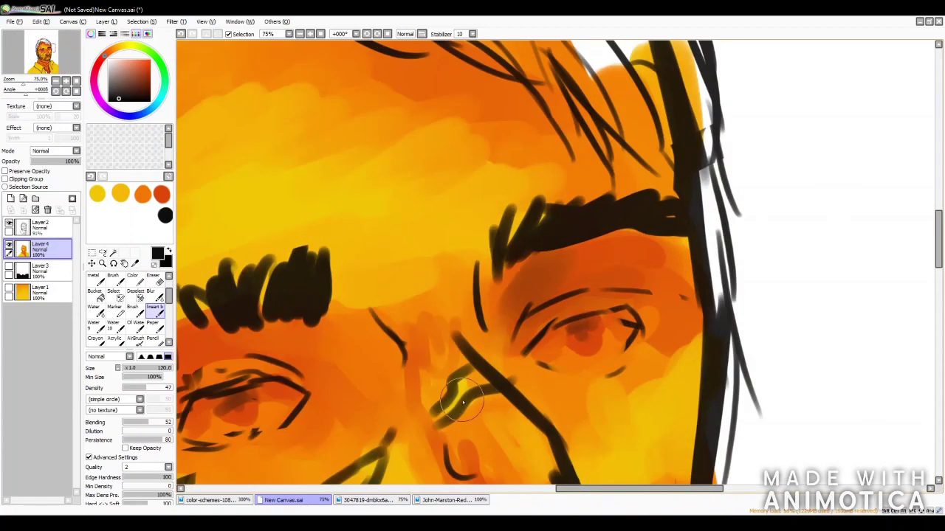
{"action": "scroll", "coordinate": [516, 325], "scroll_direction": "down", "scroll_amount": 3}
{"action": "left_click_drag", "start_coordinate": [434, 332], "coordinate": [457, 347]}
{"action": "left_click_drag", "start_coordinate": [505, 324], "coordinate": [519, 342]}
{"action": "mouse_move", "coordinate": [436, 328]}
{"action": "left_mouse_down"}
{"action": "mouse_move", "coordinate": [418, 331]}
{"action": "mouse_move", "coordinate": [453, 389]}
{"action": "left_mouse_up"}
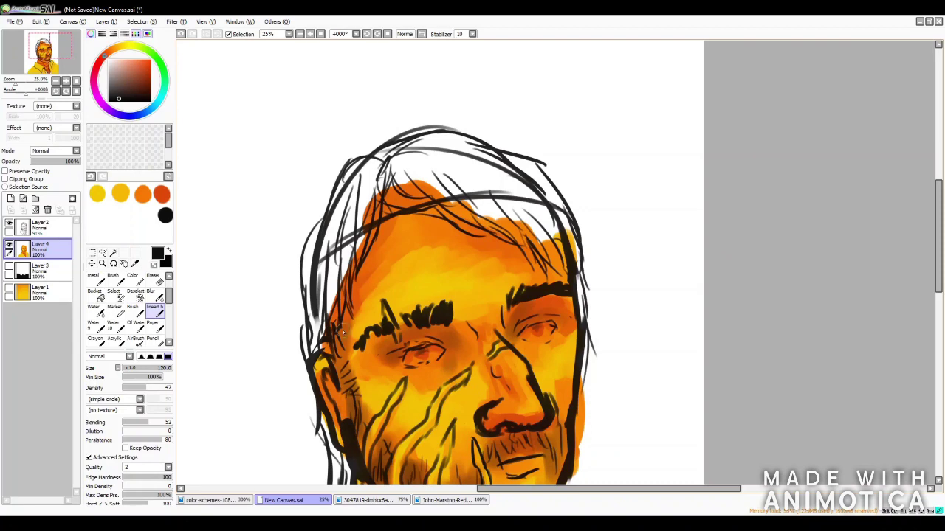
Define the eyelids and pupils in black with the Paper brush at size 50 and touch up the eye in red-orange
{"action": "key", "text": "v"}
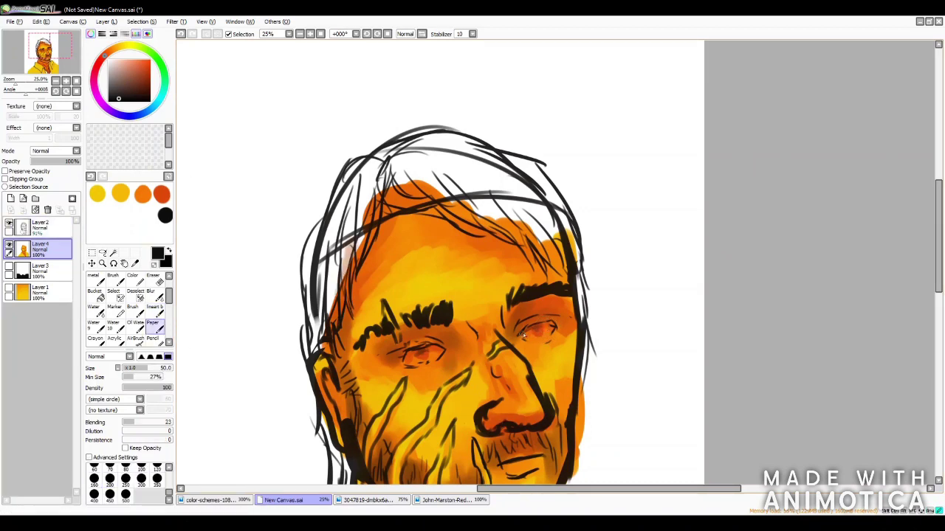
{"action": "left_click_drag", "start_coordinate": [411, 370], "coordinate": [446, 350]}
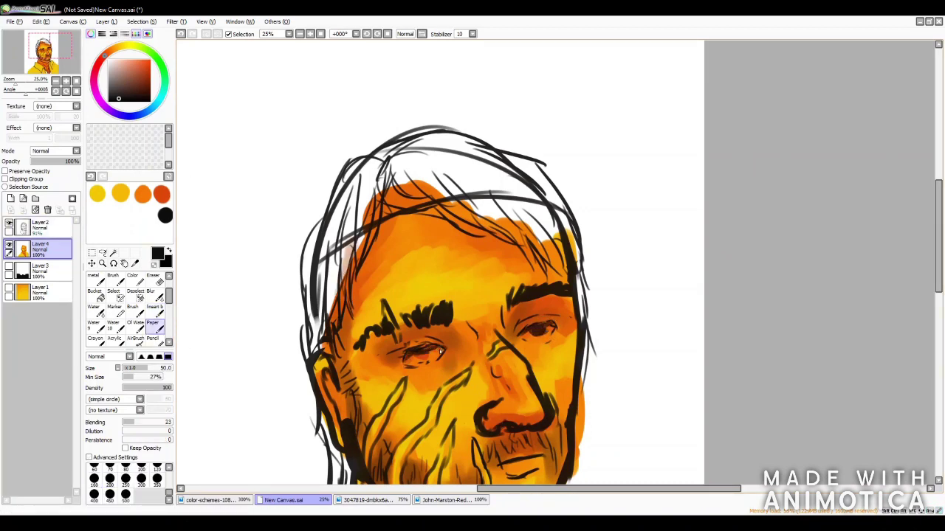
{"action": "scroll", "coordinate": [384, 352], "scroll_direction": "up", "scroll_amount": 2}
{"action": "left_click", "coordinate": [161, 194]}
{"action": "left_click_drag", "start_coordinate": [387, 294], "coordinate": [421, 312]}
{"action": "scroll", "coordinate": [581, 294], "scroll_direction": "down", "scroll_amount": 3}
Outline the shoulders and a shirt button in black on Layer2 and erase the stray marks around the collar
{"action": "left_click", "coordinate": [428, 441], "text": "alt"}
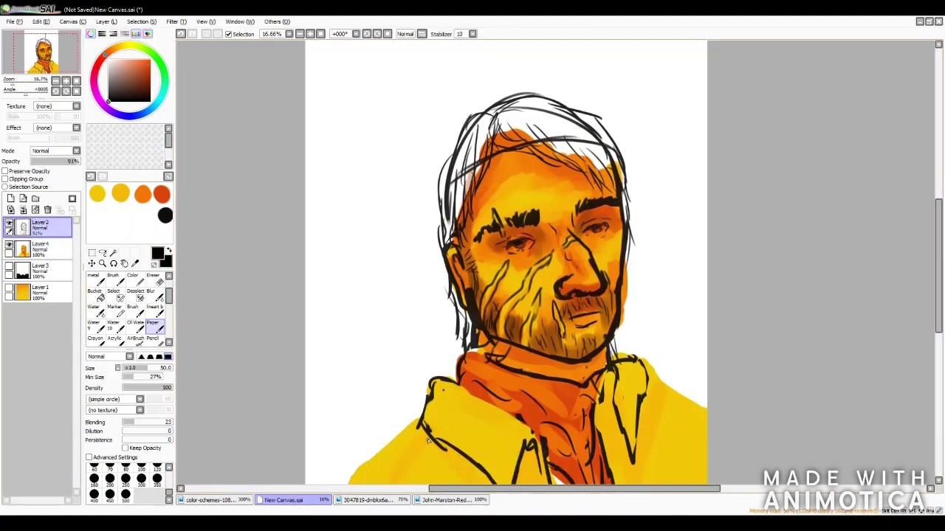
{"action": "scroll", "coordinate": [428, 440], "scroll_direction": "down", "scroll_amount": 1}
{"action": "left_click_drag", "start_coordinate": [488, 403], "coordinate": [402, 467]}
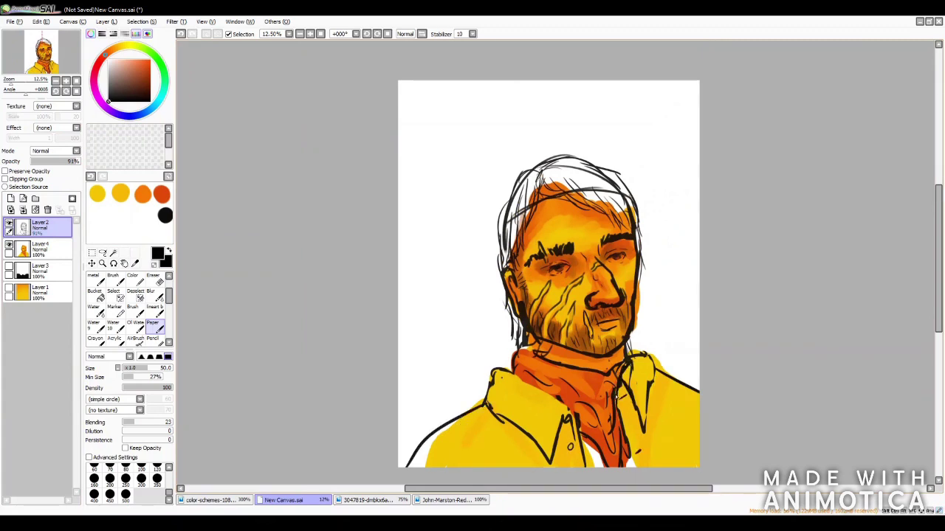
{"action": "key", "text": "e"}
{"action": "left_click_drag", "start_coordinate": [624, 365], "coordinate": [648, 389]}
{"action": "left_click_drag", "start_coordinate": [632, 451], "coordinate": [583, 389]}
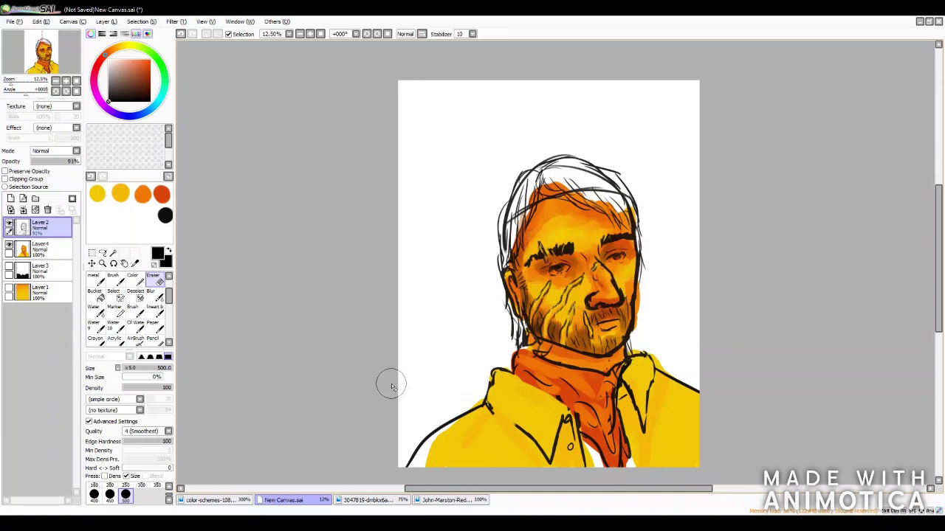
Tint the lips red-orange on Layer4 and, with the black landscape layer shown, erase colour spilling past the jaw
{"action": "left_click", "coordinate": [40, 249]}
{"action": "left_click", "coordinate": [153, 325]}
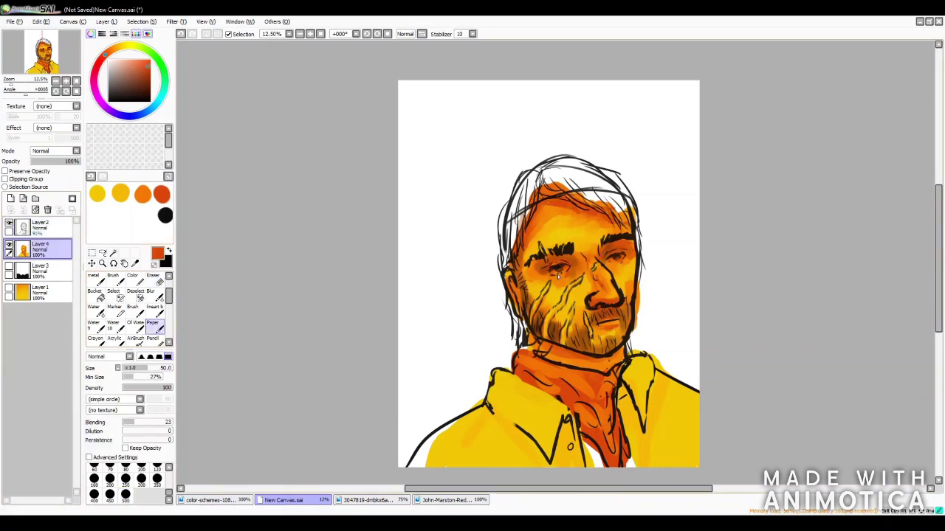
{"action": "left_click", "coordinate": [9, 267]}
{"action": "left_click", "coordinate": [153, 278]}
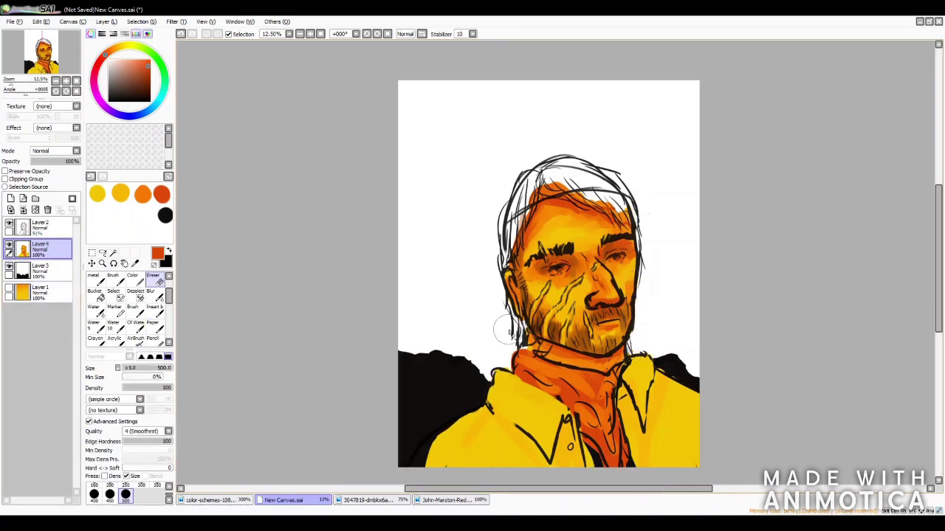
Preview the portrait against the sunset background layer and with the sketch layer hidden
{"action": "left_click", "coordinate": [9, 288]}
{"action": "left_click", "coordinate": [9, 288]}
{"action": "left_click", "coordinate": [9, 289]}
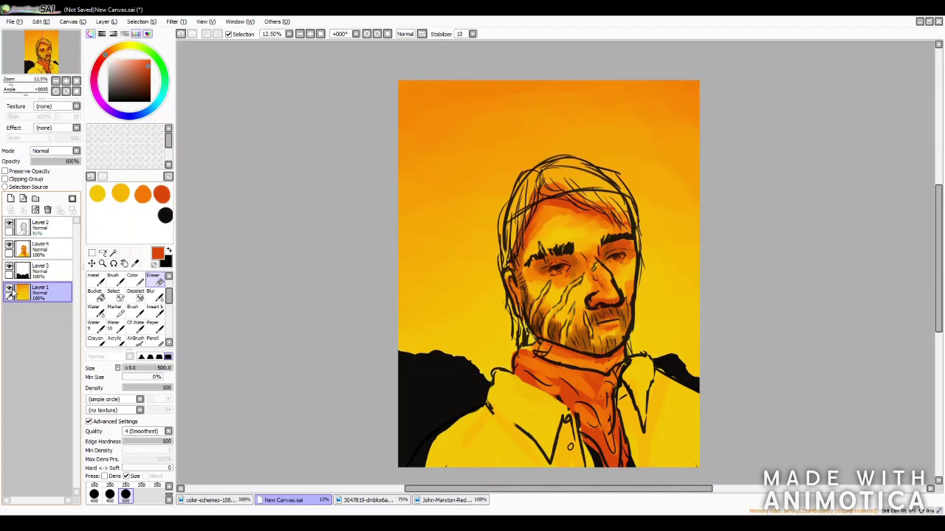
{"action": "left_click", "coordinate": [9, 288]}
{"action": "left_click", "coordinate": [9, 225]}
{"action": "left_click", "coordinate": [9, 225]}
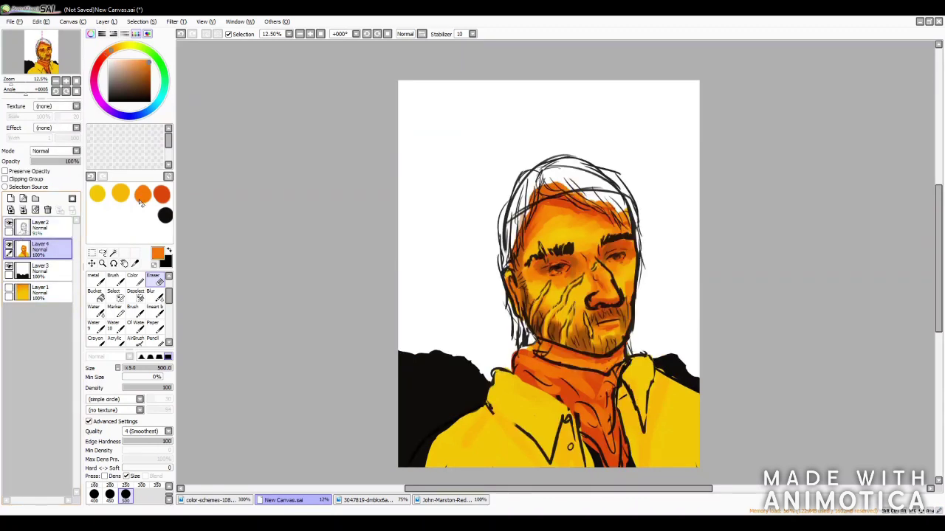
Shade the jacket and collar folds in orange with the Paper brush at size 120 and clean the fill beside the neckerchief
{"action": "left_click", "coordinate": [153, 325]}
{"action": "left_click_drag", "start_coordinate": [542, 465], "coordinate": [506, 417]}
{"action": "left_click_drag", "start_coordinate": [621, 384], "coordinate": [652, 393]}
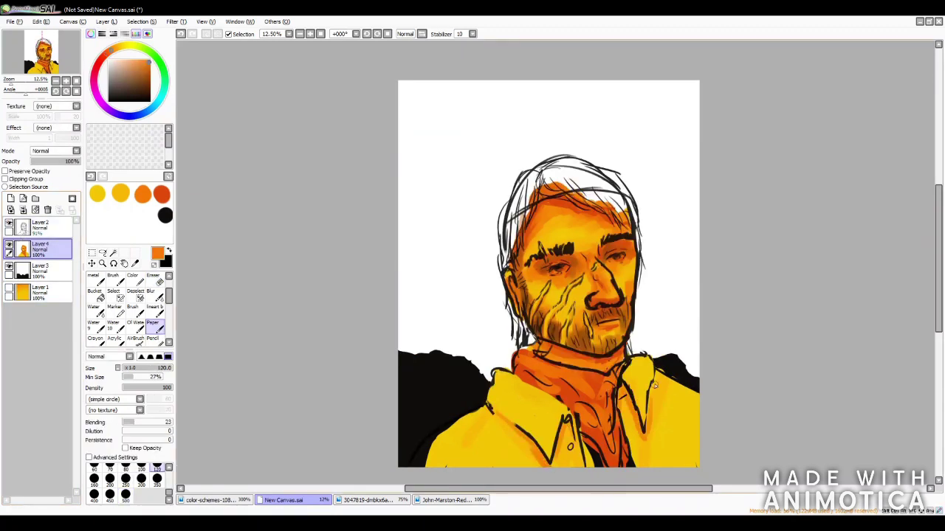
{"action": "key", "text": "e"}
{"action": "left_click_drag", "start_coordinate": [591, 443], "coordinate": [603, 466]}
{"action": "key", "text": "ctrl+z"}
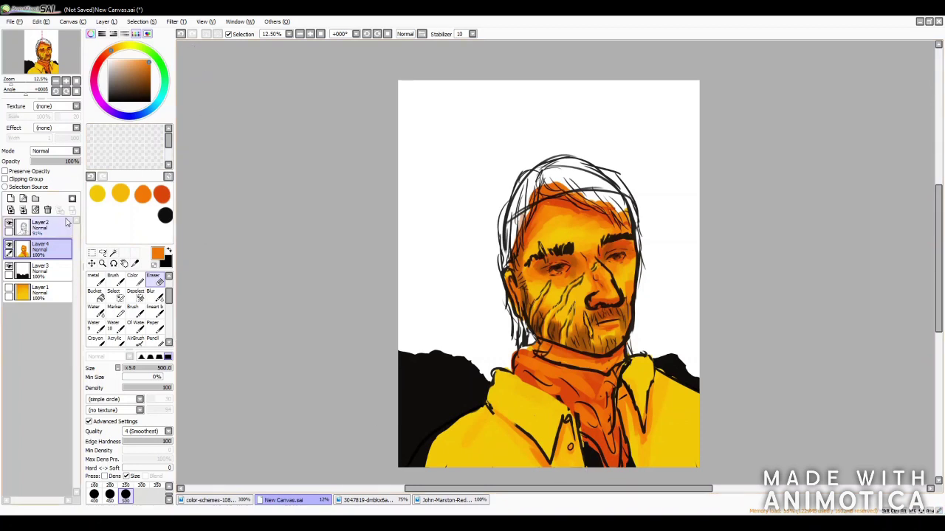
Create a layer above Layer4 at 30% opacity and block in the hair at the neck and temple in black
{"action": "left_click", "coordinate": [11, 198]}
{"action": "left_click", "coordinate": [165, 215]}
{"action": "left_click", "coordinate": [153, 325]}
{"action": "left_click_drag", "start_coordinate": [74, 161], "coordinate": [46, 161]}
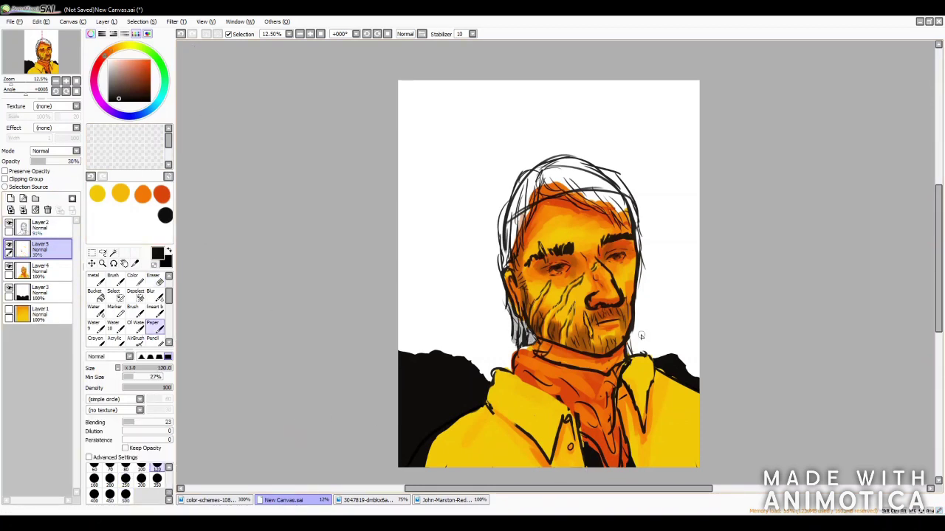
{"action": "left_click_drag", "start_coordinate": [621, 223], "coordinate": [622, 187]}
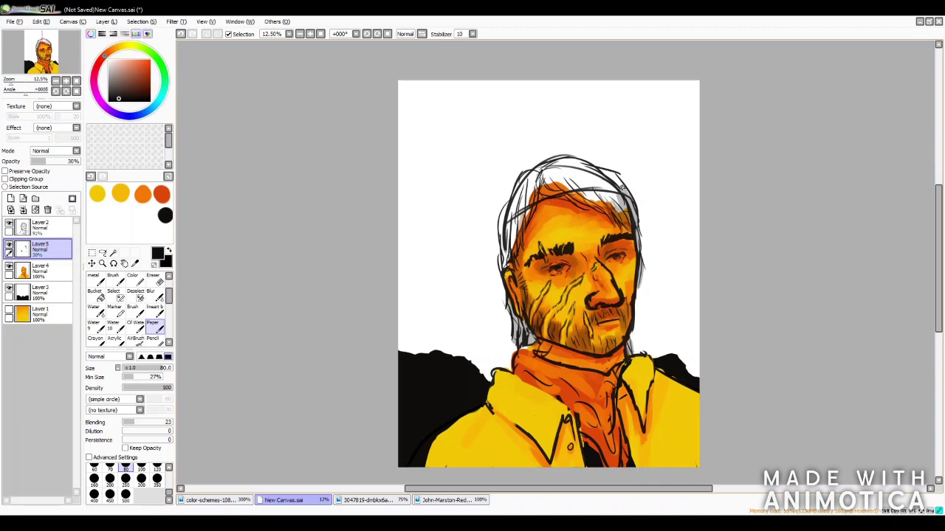
Raise the hair layer's opacity to 100% and fill the rest of the hair in black with brush size up to 160
{"action": "left_click_drag", "start_coordinate": [46, 160], "coordinate": [78, 161]}
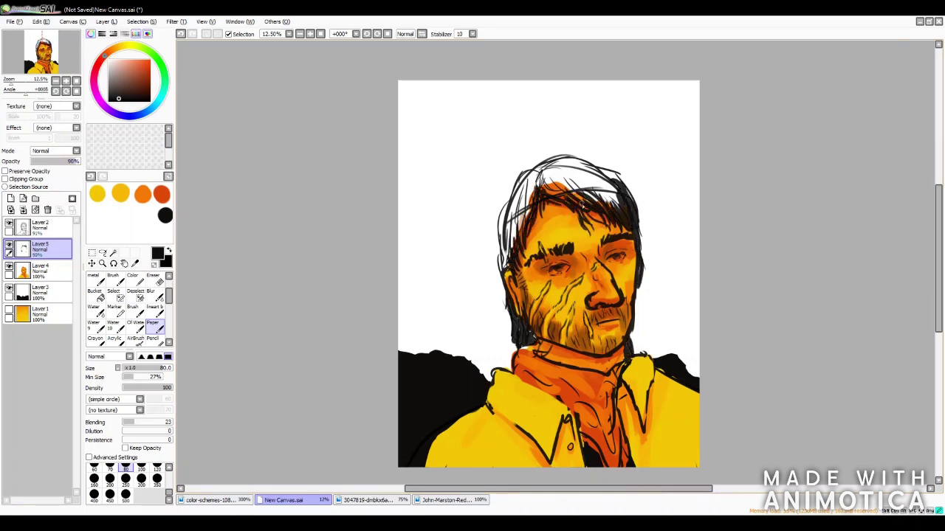
{"action": "key", "text": "bracketright"}
{"action": "key", "text": "bracketright"}
{"action": "key", "text": "bracketright"}
{"action": "key", "text": "bracketright"}
{"action": "mouse_move", "coordinate": [527, 174]}
{"action": "left_mouse_down"}
{"action": "mouse_move", "coordinate": [496, 270]}
{"action": "mouse_move", "coordinate": [541, 178]}
{"action": "mouse_move", "coordinate": [569, 220]}
{"action": "mouse_move", "coordinate": [631, 166]}
{"action": "left_mouse_up"}
{"action": "key", "text": "bracketleft"}
{"action": "mouse_move", "coordinate": [546, 159]}
{"action": "left_mouse_down"}
{"action": "mouse_move", "coordinate": [586, 159]}
{"action": "mouse_move", "coordinate": [574, 180]}
{"action": "left_mouse_up"}
{"action": "left_click", "coordinate": [79, 162]}
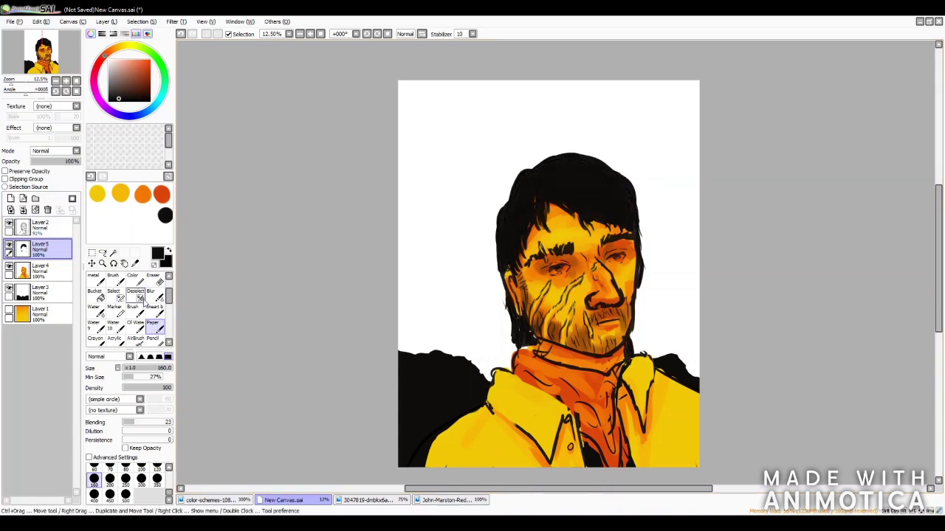
Trim the hair's outer edge to the sketch outline and add loose black strands to the fringe with brush size 80
{"action": "key", "text": "e"}
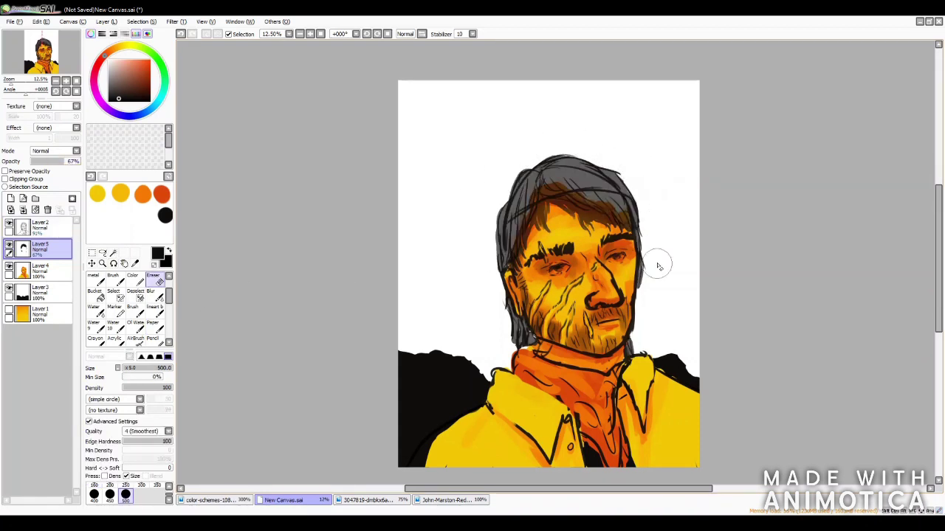
{"action": "key", "text": "e"}
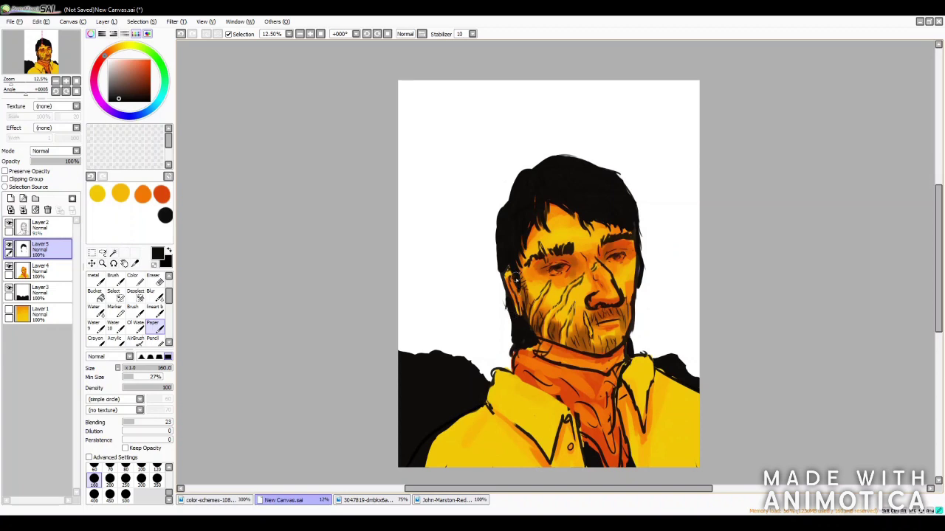
{"action": "key", "text": "bracketleft"}
{"action": "left_click_drag", "start_coordinate": [572, 212], "coordinate": [579, 225]}
{"action": "left_click_drag", "start_coordinate": [593, 211], "coordinate": [607, 237]}
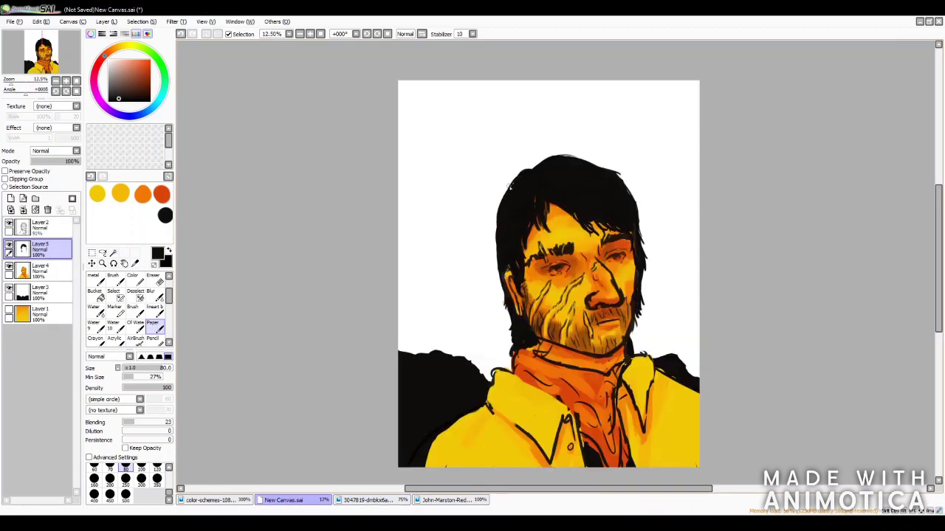
Fade the Layer2 sketch to 50% opacity and trace the face, jaw and collar lines in black at brush size 120 on a new layer above Layer5
{"action": "key", "text": "Page_Down"}
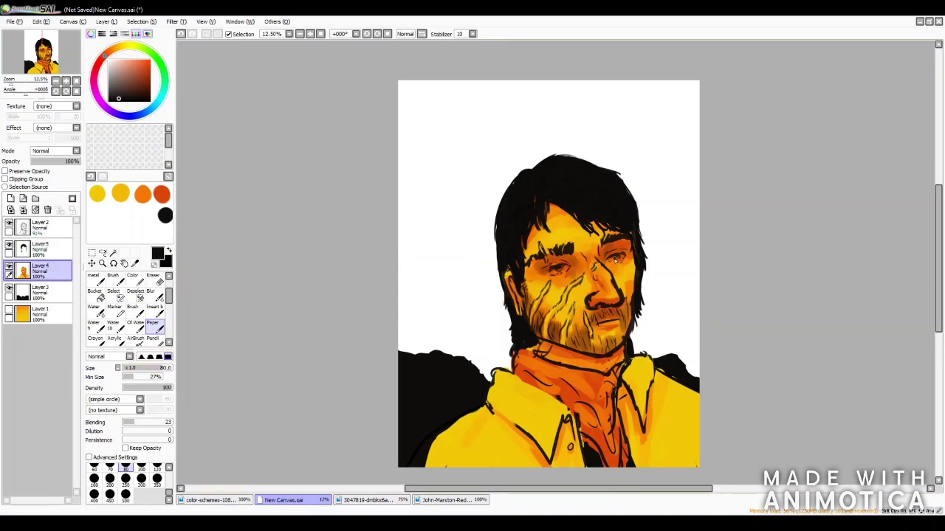
{"action": "key", "text": "Page_Up"}
{"action": "key", "text": "bracketright"}
{"action": "key", "text": "ctrl+shift+n"}
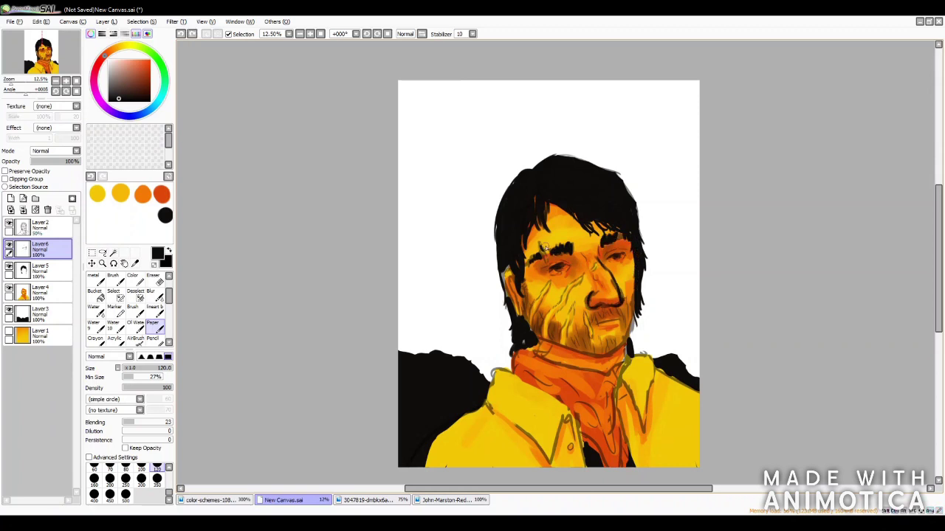
{"action": "mouse_move", "coordinate": [569, 286]}
{"action": "left_mouse_down"}
{"action": "mouse_move", "coordinate": [584, 314]}
{"action": "mouse_move", "coordinate": [618, 331]}
{"action": "left_mouse_up"}
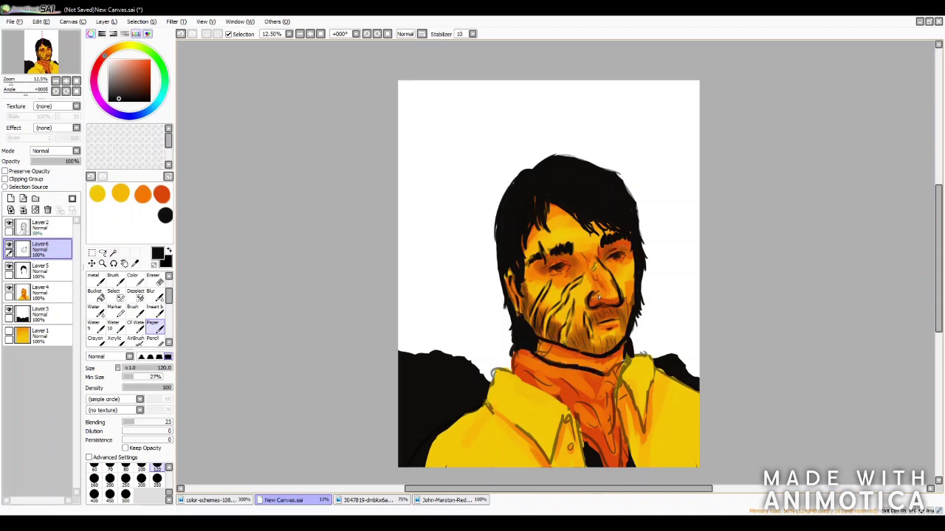
{"action": "left_click_drag", "start_coordinate": [628, 359], "coordinate": [613, 402]}
{"action": "left_click_drag", "start_coordinate": [513, 375], "coordinate": [569, 461]}
{"action": "left_click_drag", "start_coordinate": [488, 404], "coordinate": [536, 452]}
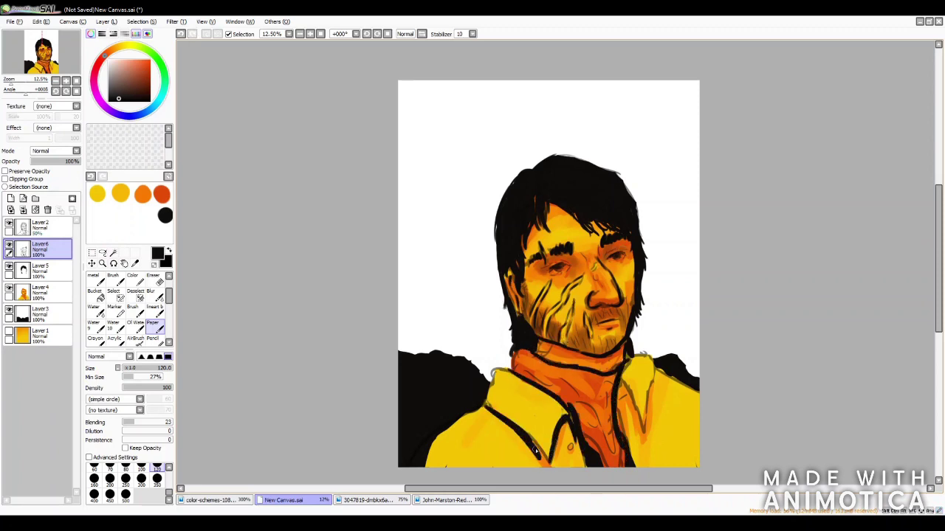
{"action": "left_click_drag", "start_coordinate": [536, 341], "coordinate": [604, 358]}
Paint black shadows under the fringe, neck, neckerchief and collars at brush size 300 on Layer6, set to Shade mode at 10% opacity
{"action": "left_click_drag", "start_coordinate": [74, 161], "coordinate": [45, 161]}
{"action": "key", "text": "bracketright"}
{"action": "key", "text": "bracketright"}
{"action": "key", "text": "bracketright"}
{"action": "key", "text": "bracketright"}
{"action": "key", "text": "bracketright"}
{"action": "mouse_move", "coordinate": [576, 267]}
{"action": "left_mouse_down"}
{"action": "mouse_move", "coordinate": [550, 272]}
{"action": "mouse_move", "coordinate": [622, 303]}
{"action": "mouse_move", "coordinate": [568, 338]}
{"action": "mouse_move", "coordinate": [587, 360]}
{"action": "mouse_move", "coordinate": [532, 244]}
{"action": "left_mouse_up"}
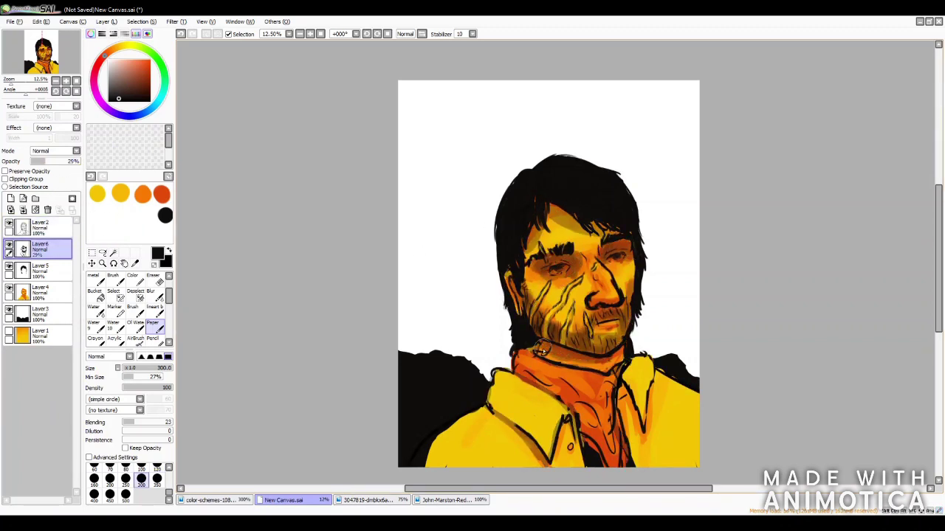
{"action": "left_click_drag", "start_coordinate": [546, 362], "coordinate": [598, 443]}
{"action": "left_click_drag", "start_coordinate": [516, 443], "coordinate": [624, 413]}
{"action": "left_click_drag", "start_coordinate": [643, 376], "coordinate": [649, 443]}
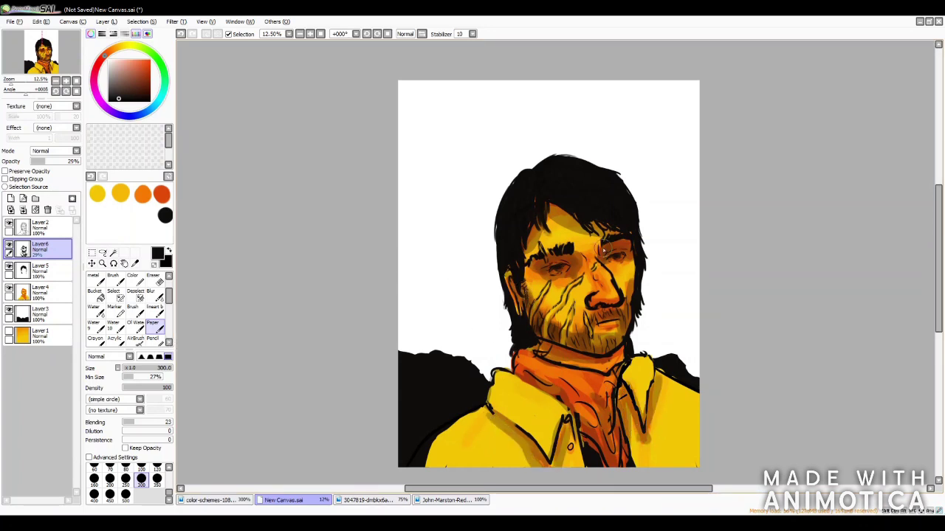
{"action": "scroll", "coordinate": [51, 151], "scroll_direction": "down", "scroll_amount": 5}
{"action": "left_click_drag", "start_coordinate": [45, 161], "coordinate": [35, 161]}
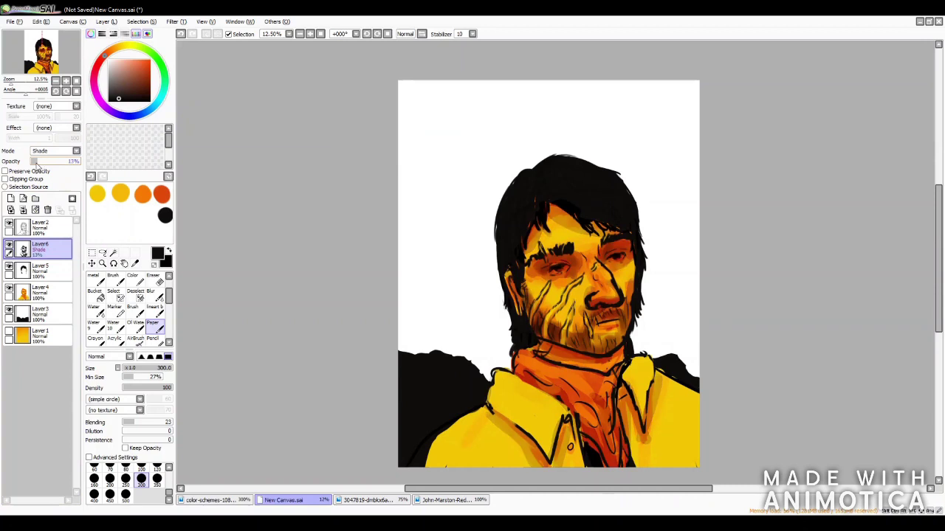
Create a Luminosity layer above Layer6 and paint grey highlights on the forehead and the cheek beside the nose
{"action": "left_click", "coordinate": [11, 199]}
{"action": "scroll", "coordinate": [52, 151], "scroll_direction": "down", "scroll_amount": 4}
{"action": "left_click_drag", "start_coordinate": [542, 236], "coordinate": [583, 231]}
{"action": "mouse_move", "coordinate": [609, 270]}
{"action": "left_mouse_down"}
{"action": "mouse_move", "coordinate": [546, 299]}
{"action": "mouse_move", "coordinate": [628, 281]}
{"action": "left_mouse_up"}
{"action": "left_click_drag", "start_coordinate": [635, 369], "coordinate": [509, 414]}
{"action": "left_click_drag", "start_coordinate": [554, 370], "coordinate": [617, 424]}
{"action": "left_click_drag", "start_coordinate": [606, 325], "coordinate": [600, 269]}
{"action": "mouse_move", "coordinate": [594, 229]}
{"action": "left_mouse_down"}
{"action": "mouse_move", "coordinate": [570, 246]}
{"action": "mouse_move", "coordinate": [574, 238]}
{"action": "left_mouse_up"}
{"action": "key", "text": "ctrl+z"}
{"action": "key", "text": "ctrl+z"}
{"action": "key", "text": "ctrl+z"}
{"action": "key", "text": "ctrl+z"}
Paint grey highlights along the nose, neckerchief, both collars and the shoulder on the Luminosity layer
{"action": "left_click_drag", "start_coordinate": [612, 268], "coordinate": [604, 295]}
{"action": "left_click_drag", "start_coordinate": [524, 373], "coordinate": [565, 358]}
{"action": "left_click_drag", "start_coordinate": [627, 353], "coordinate": [644, 382]}
{"action": "mouse_move", "coordinate": [553, 380]}
{"action": "left_mouse_down"}
{"action": "mouse_move", "coordinate": [487, 426]}
{"action": "mouse_move", "coordinate": [454, 436]}
{"action": "left_mouse_up"}
Add thin highlight strands to the hair with brush size 50 and set the Luminosity layer's opacity to 15%
{"action": "left_click_drag", "start_coordinate": [550, 164], "coordinate": [570, 193]}
{"action": "key", "text": "ctrl+z"}
{"action": "key", "text": "bracketleft"}
{"action": "key", "text": "bracketleft"}
{"action": "key", "text": "bracketleft"}
{"action": "key", "text": "bracketleft"}
{"action": "key", "text": "bracketleft"}
{"action": "key", "text": "bracketleft"}
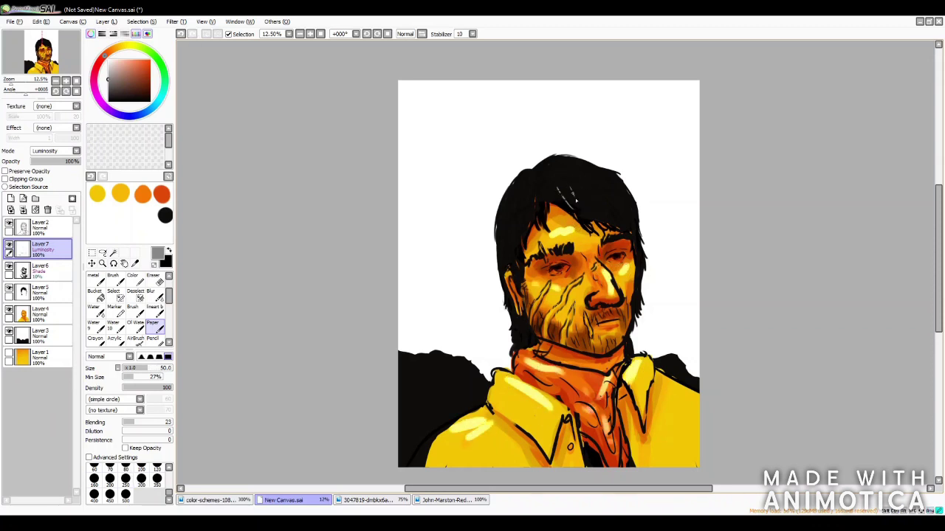
{"action": "left_click_drag", "start_coordinate": [78, 161], "coordinate": [38, 161]}
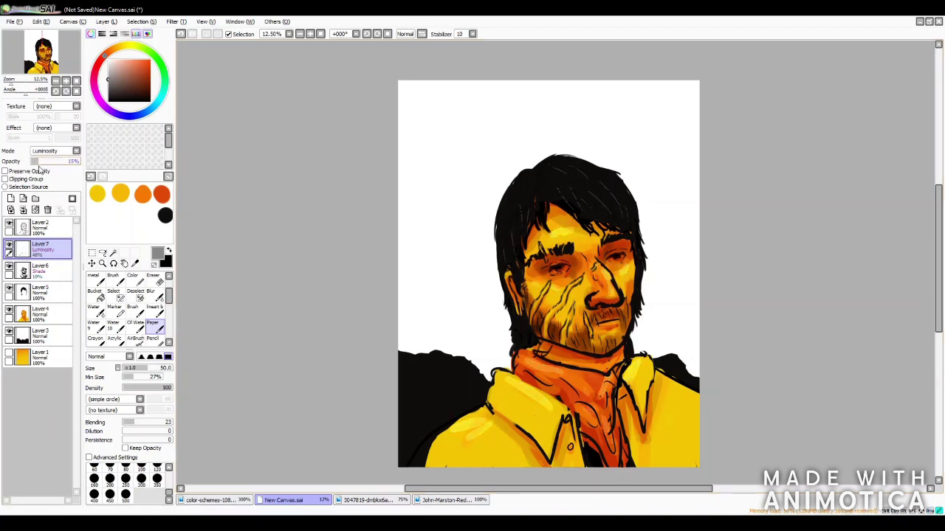
{"action": "left_click", "coordinate": [9, 355]}
{"action": "left_click", "coordinate": [9, 355]}
{"action": "left_click", "coordinate": [41, 313]}
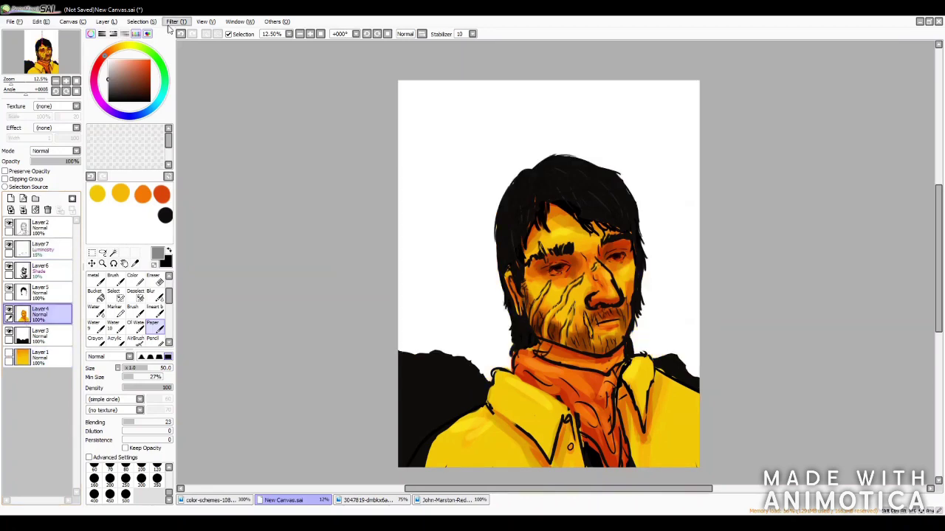
{"action": "key", "text": "ctrl+u"}
{"action": "key", "text": "Escape"}
Show the Layer1 sky background and adjust its hue and saturation
{"action": "left_click", "coordinate": [40, 358]}
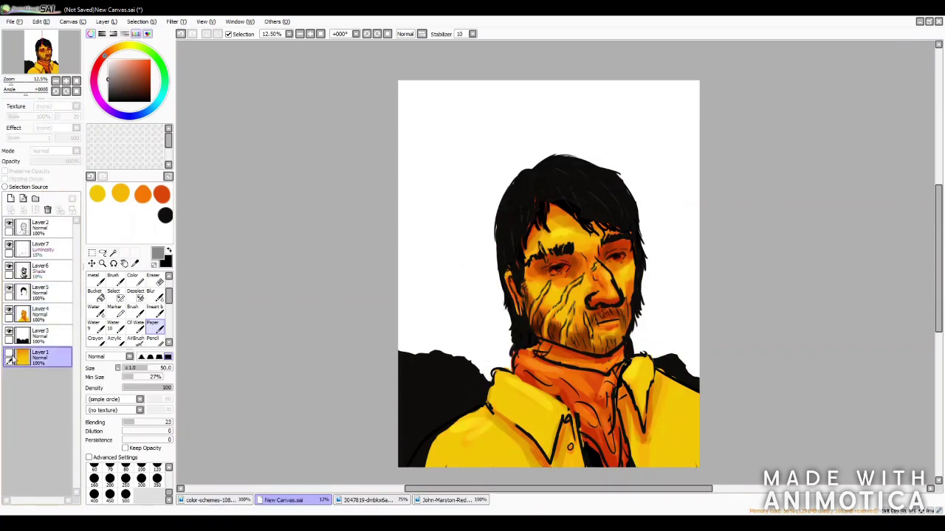
{"action": "left_click", "coordinate": [8, 355]}
{"action": "key", "text": "ctrl+u"}
{"action": "left_click_drag", "start_coordinate": [250, 97], "coordinate": [252, 177]}
{"action": "key", "text": "Return"}
Adjust the hue and saturation of Layer4, which holds the character's skin and clothing colours
{"action": "left_click", "coordinate": [52, 319]}
{"action": "key", "text": "ctrl+u"}
{"action": "left_click_drag", "start_coordinate": [235, 128], "coordinate": [262, 179]}
{"action": "key", "text": "Return"}
{"action": "left_click", "coordinate": [41, 249]}
Select the Layer1 background and hide Layer2, Layer4, Layer5, Layer6 and Layer7 so only the landscape shows
{"action": "left_click", "coordinate": [40, 358]}
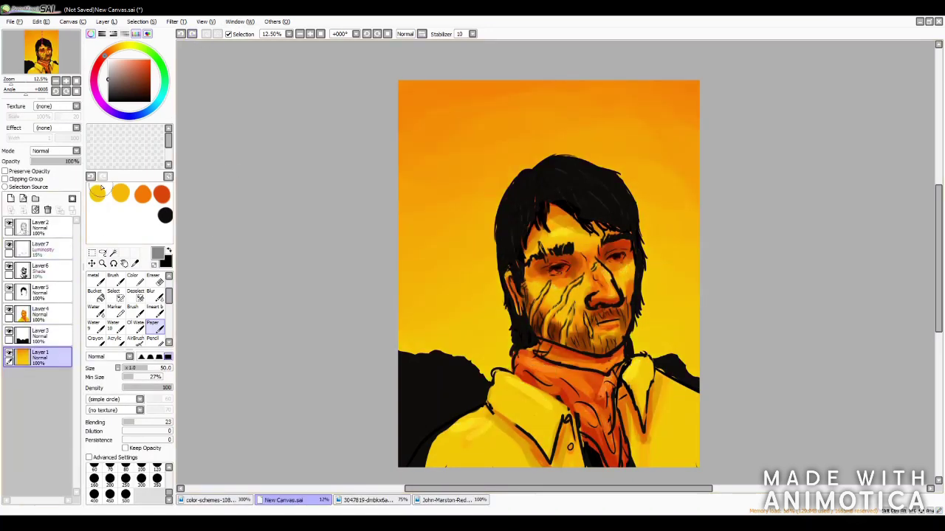
{"action": "left_click", "coordinate": [9, 314]}
{"action": "left_click", "coordinate": [8, 292]}
{"action": "left_click", "coordinate": [9, 270]}
{"action": "left_click", "coordinate": [9, 228]}
{"action": "left_click", "coordinate": [9, 248]}
Paint the upper half of the sky red-orange on Layer1 with the Paper brush at size 500
{"action": "left_click", "coordinate": [162, 194]}
{"action": "key", "text": "bracketright"}
{"action": "key", "text": "bracketright"}
{"action": "key", "text": "bracketright"}
{"action": "key", "text": "bracketright"}
{"action": "key", "text": "bracketright"}
{"action": "key", "text": "bracketright"}
{"action": "key", "text": "bracketright"}
{"action": "key", "text": "bracketright"}
{"action": "key", "text": "bracketright"}
{"action": "key", "text": "bracketright"}
{"action": "mouse_move", "coordinate": [380, 92]}
{"action": "left_mouse_down"}
{"action": "mouse_move", "coordinate": [362, 125]}
{"action": "mouse_move", "coordinate": [650, 70]}
{"action": "mouse_move", "coordinate": [791, 187]}
{"action": "mouse_move", "coordinate": [548, 111]}
{"action": "mouse_move", "coordinate": [413, 222]}
{"action": "mouse_move", "coordinate": [637, 129]}
{"action": "mouse_move", "coordinate": [524, 152]}
{"action": "mouse_move", "coordinate": [413, 243]}
{"action": "left_mouse_up"}
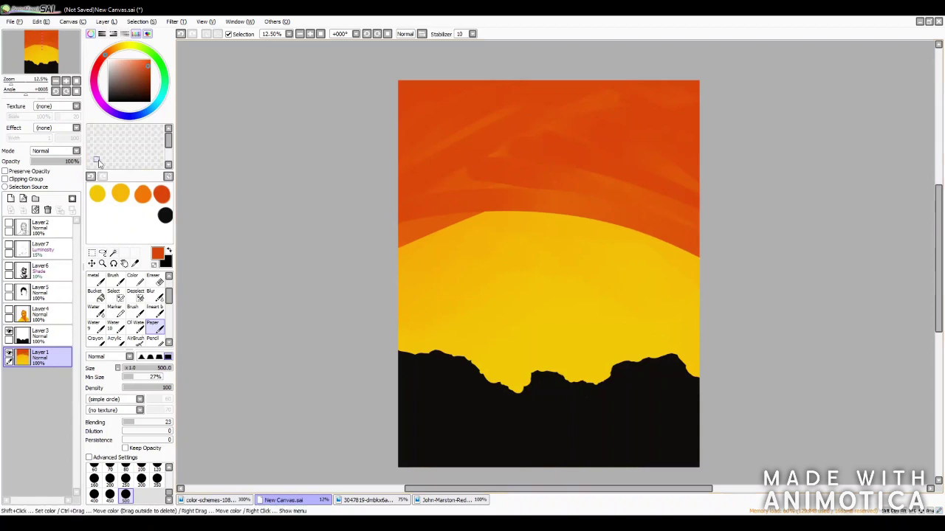
Paint an orange band below the red-orange sky and blend the two together with the brush blending at 100
{"action": "left_click", "coordinate": [142, 194]}
{"action": "mouse_move", "coordinate": [428, 287]}
{"action": "left_mouse_down"}
{"action": "mouse_move", "coordinate": [595, 251]}
{"action": "mouse_move", "coordinate": [476, 292]}
{"action": "mouse_move", "coordinate": [399, 339]}
{"action": "mouse_move", "coordinate": [400, 348]}
{"action": "mouse_move", "coordinate": [584, 342]}
{"action": "mouse_move", "coordinate": [419, 356]}
{"action": "left_mouse_up"}
{"action": "left_click", "coordinate": [402, 341], "text": "alt"}
{"action": "left_click_drag", "start_coordinate": [152, 422], "coordinate": [173, 422]}
{"action": "left_click", "coordinate": [553, 258], "text": "alt"}
{"action": "mouse_move", "coordinate": [510, 210]}
{"action": "left_mouse_down"}
{"action": "mouse_move", "coordinate": [408, 220]}
{"action": "mouse_move", "coordinate": [635, 190]}
{"action": "mouse_move", "coordinate": [593, 205]}
{"action": "left_mouse_up"}
Smooth the transition from orange to yellow above the black hills with the lineart and Paper brushes at size 500
{"action": "left_click", "coordinate": [155, 310]}
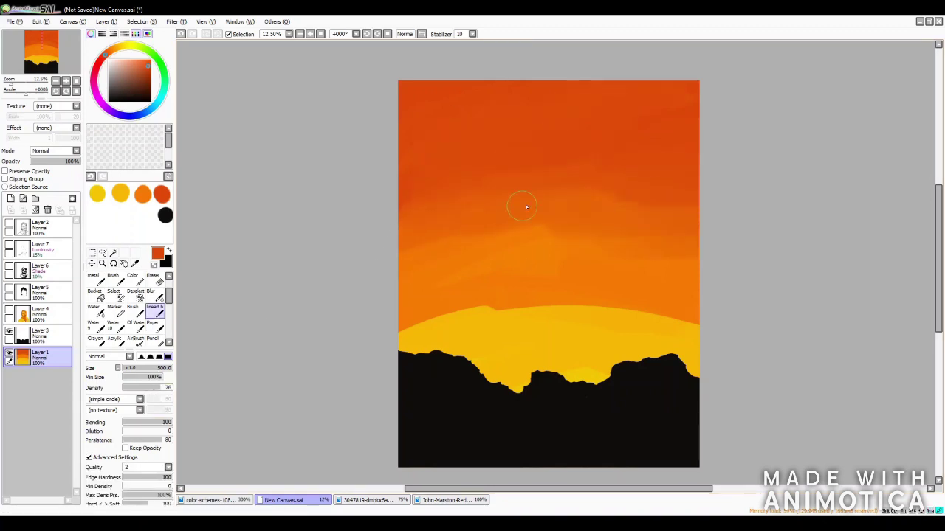
{"action": "left_click", "coordinate": [468, 312], "text": "alt"}
{"action": "mouse_move", "coordinate": [468, 312]}
{"action": "left_mouse_down"}
{"action": "mouse_move", "coordinate": [575, 272]}
{"action": "mouse_move", "coordinate": [638, 298]}
{"action": "left_mouse_up"}
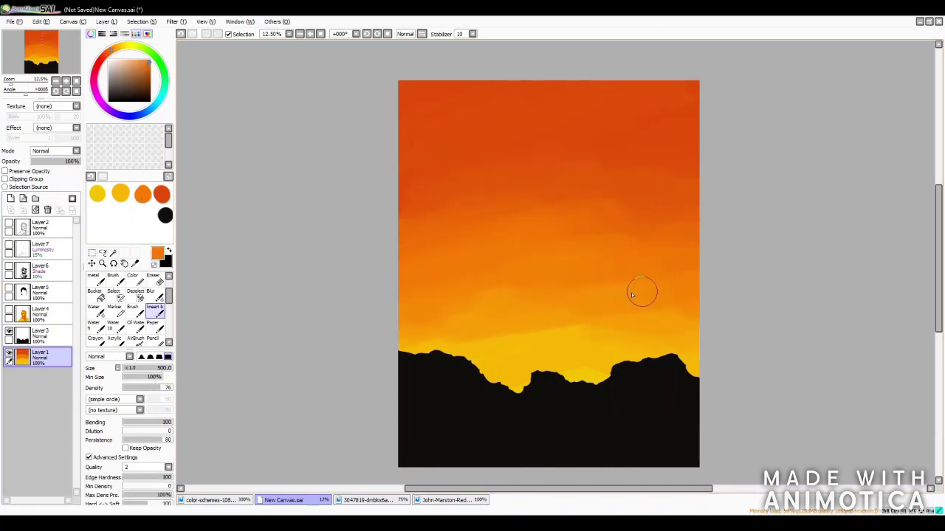
{"action": "left_click", "coordinate": [152, 324]}
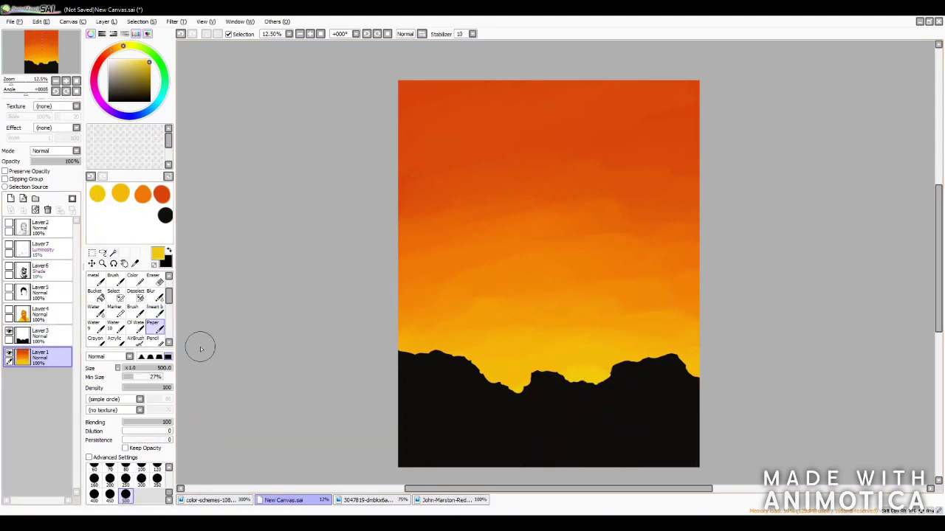
Show the hidden character, hair, shading and sketch layers over the repainted sky again
{"action": "left_click", "coordinate": [9, 313]}
{"action": "left_click", "coordinate": [9, 291]}
{"action": "left_click", "coordinate": [40, 271]}
{"action": "left_click", "coordinate": [9, 270]}
{"action": "left_click", "coordinate": [9, 249]}
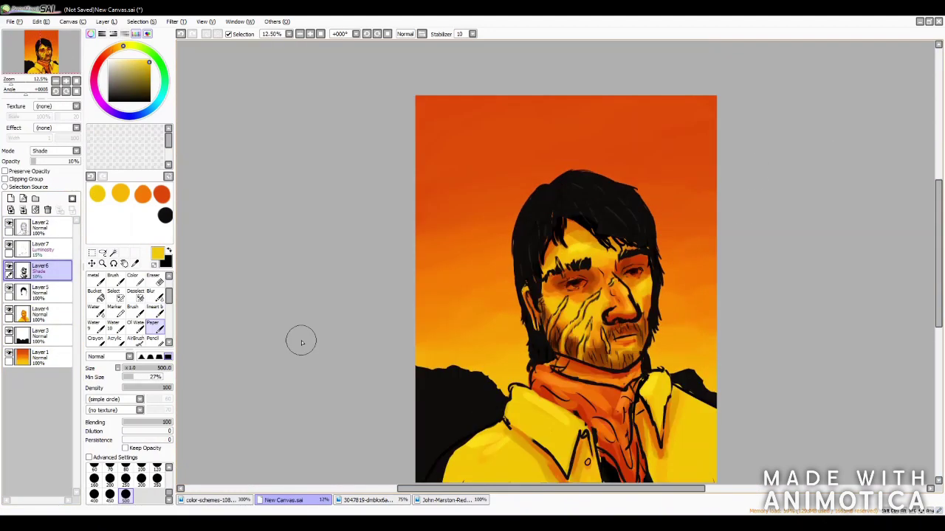
Create a Screen-mode layer above Layer4 with orange as the brush colour for tinting the jacket
{"action": "left_click", "coordinate": [40, 313]}
{"action": "left_click", "coordinate": [143, 193]}
{"action": "left_click", "coordinate": [10, 199]}
{"action": "left_click", "coordinate": [55, 151]}
{"action": "left_click", "coordinate": [60, 191]}
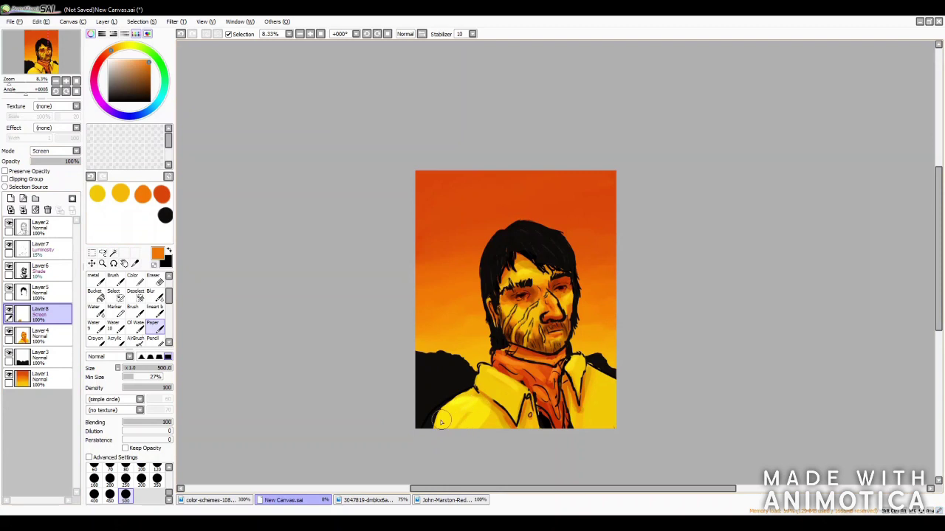
Switch Layer8 to Multiply mode at 47% opacity and tint the jacket and collars with red-orange
{"action": "key", "text": "Down"}
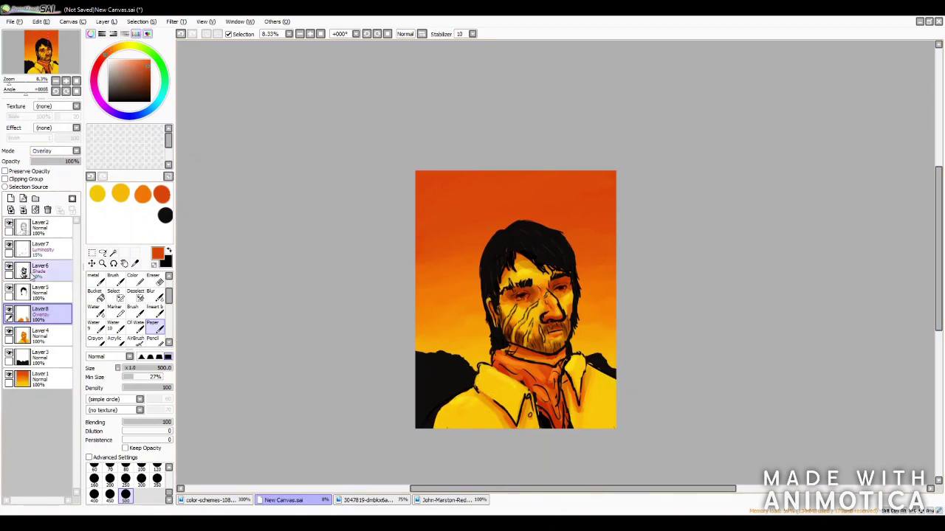
{"action": "key", "text": "Up"}
{"action": "key", "text": "Up"}
{"action": "left_click", "coordinate": [55, 164]}
{"action": "left_click_drag", "start_coordinate": [509, 375], "coordinate": [579, 420]}
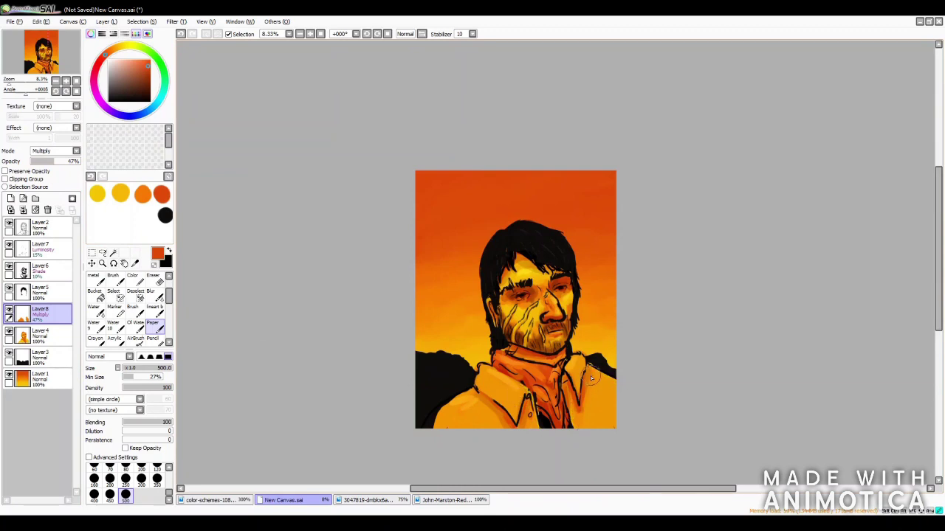
Shade the jacket and collars on Layer4 in red-orange with the Paper brush at size 200 and blending 89
{"action": "key", "text": "Down"}
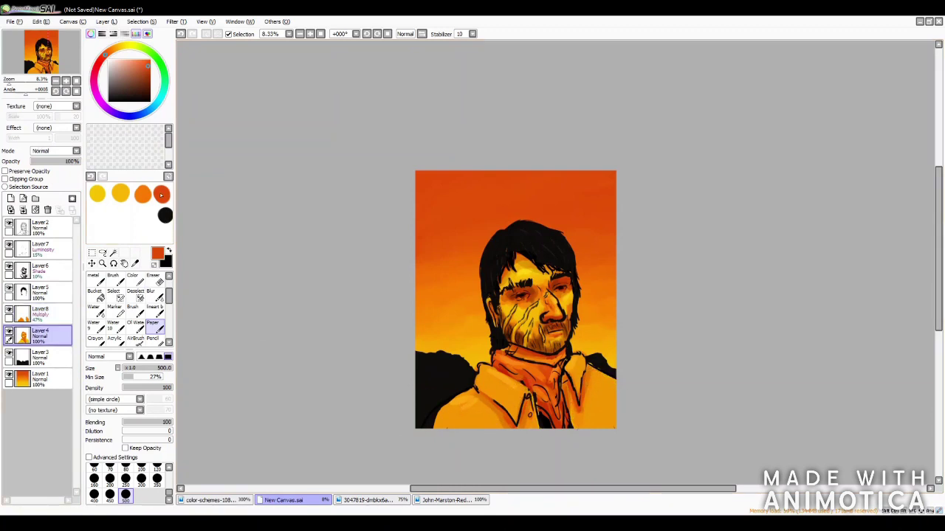
{"action": "key", "text": "bracketleft"}
{"action": "key", "text": "bracketleft"}
{"action": "key", "text": "bracketleft"}
{"action": "key", "text": "bracketleft"}
{"action": "key", "text": "bracketleft"}
{"action": "key", "text": "bracketleft"}
{"action": "mouse_move", "coordinate": [473, 384]}
{"action": "left_mouse_down"}
{"action": "mouse_move", "coordinate": [535, 428]}
{"action": "mouse_move", "coordinate": [579, 376]}
{"action": "mouse_move", "coordinate": [494, 387]}
{"action": "left_mouse_up"}
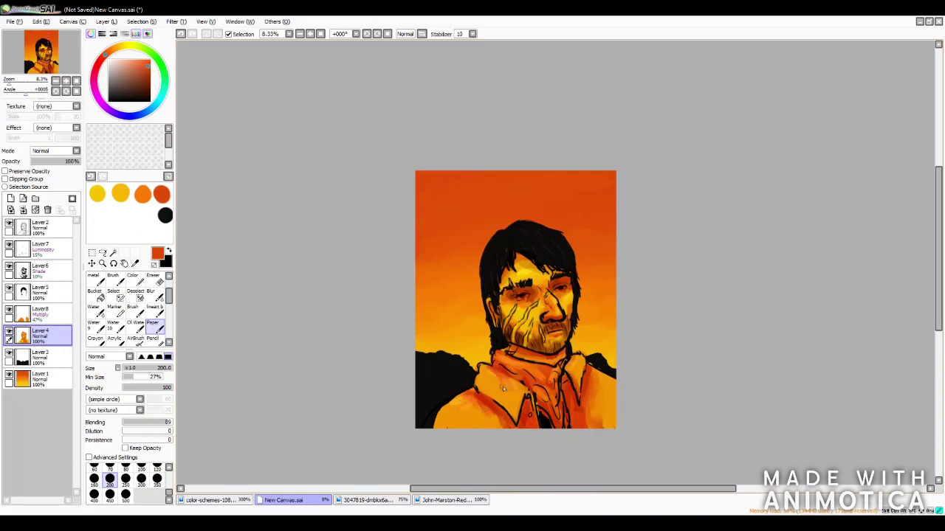
Strengthen the collar and jacket outlines on Layer2 in black with brush size 80
{"action": "key", "text": "Up"}
{"action": "key", "text": "Up"}
{"action": "key", "text": "Up"}
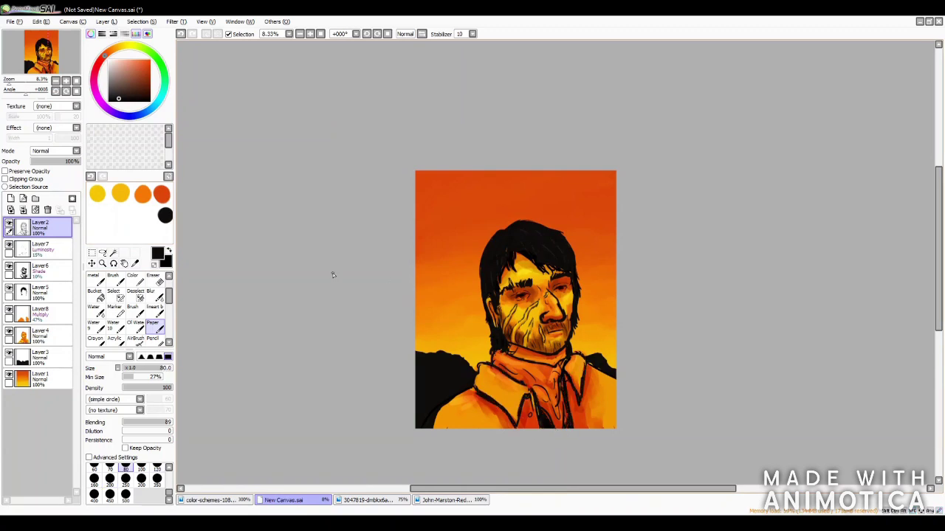
Handwrite the artist's handle in black on Layer2, running upward through the sky beside the face, starting with brush size 35
{"action": "scroll", "coordinate": [362, 329], "scroll_direction": "down", "scroll_amount": 2}
{"action": "scroll", "coordinate": [500, 221], "scroll_direction": "up", "scroll_amount": 10}
{"action": "left_click_drag", "start_coordinate": [473, 194], "coordinate": [504, 324]}
{"action": "scroll", "coordinate": [500, 221], "scroll_direction": "down", "scroll_amount": 12}
{"action": "scroll", "coordinate": [457, 221], "scroll_direction": "up", "scroll_amount": 10}
{"action": "left_click_drag", "start_coordinate": [487, 255], "coordinate": [590, 284]}
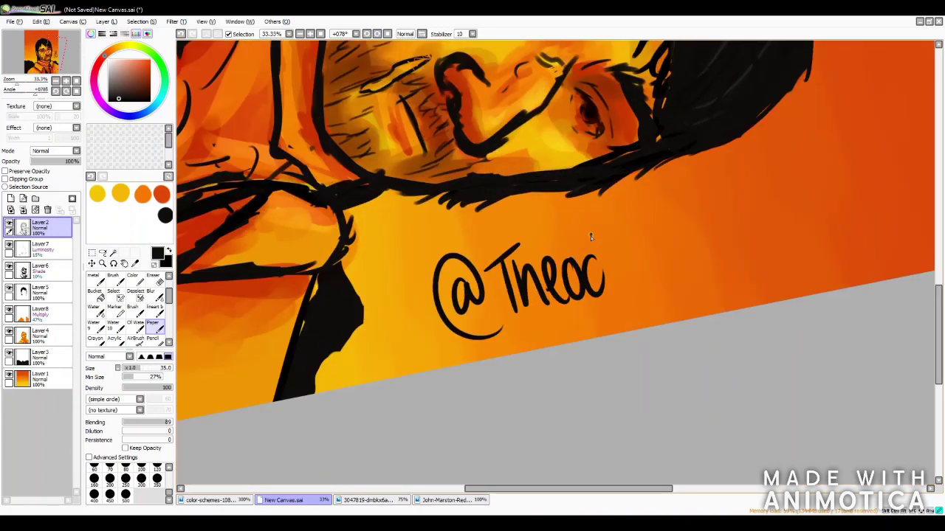
{"action": "mouse_move", "coordinate": [590, 244]}
{"action": "left_mouse_down"}
{"action": "mouse_move", "coordinate": [638, 279]}
{"action": "mouse_move", "coordinate": [690, 273]}
{"action": "left_mouse_up"}
{"action": "key", "text": "Home"}
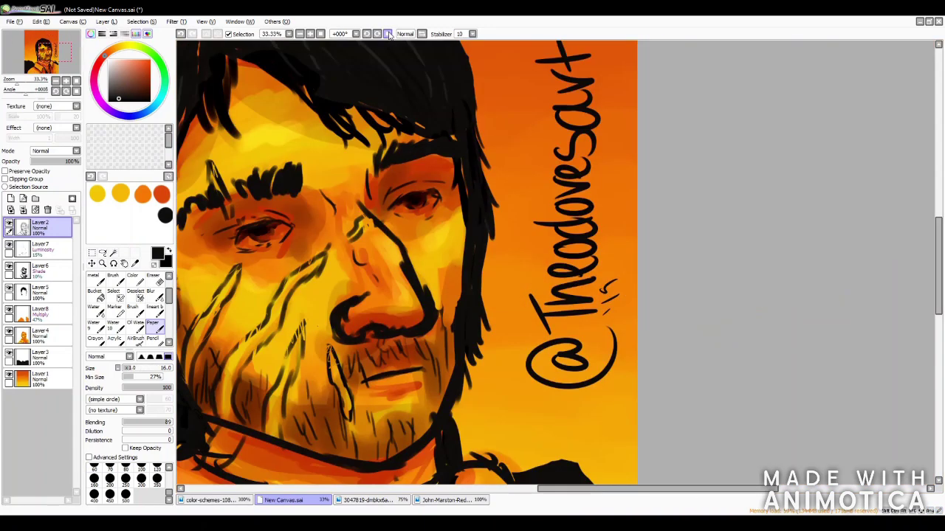
Transform the handwritten signature to read horizontally, shrink it and place it at the canvas edge just above the hill behind the shoulder
{"action": "scroll", "coordinate": [538, 323], "scroll_direction": "down", "scroll_amount": 4}
{"action": "key", "text": "ctrl+t"}
{"action": "left_click_drag", "start_coordinate": [563, 120], "coordinate": [432, 219]}
{"action": "scroll", "coordinate": [399, 246], "scroll_direction": "up", "scroll_amount": 3}
{"action": "left_click_drag", "start_coordinate": [399, 245], "coordinate": [391, 248]}
{"action": "key", "text": "Return"}
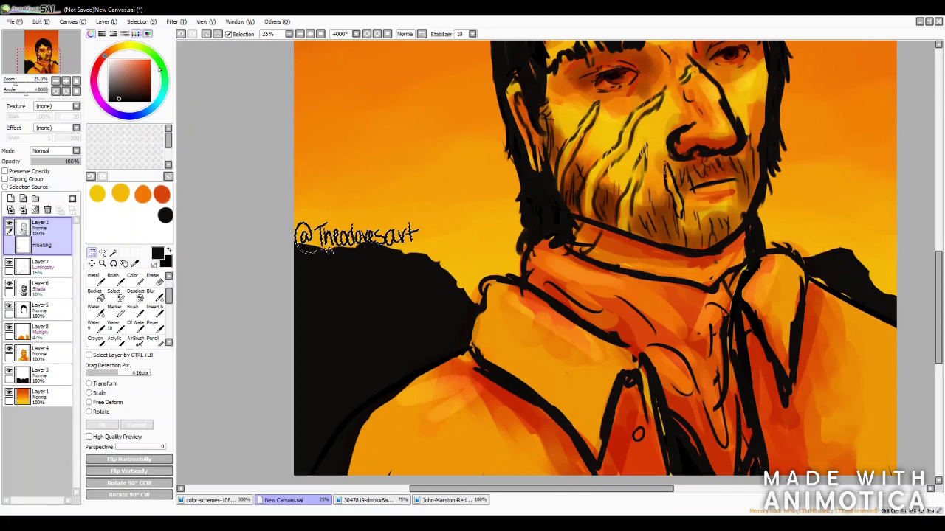